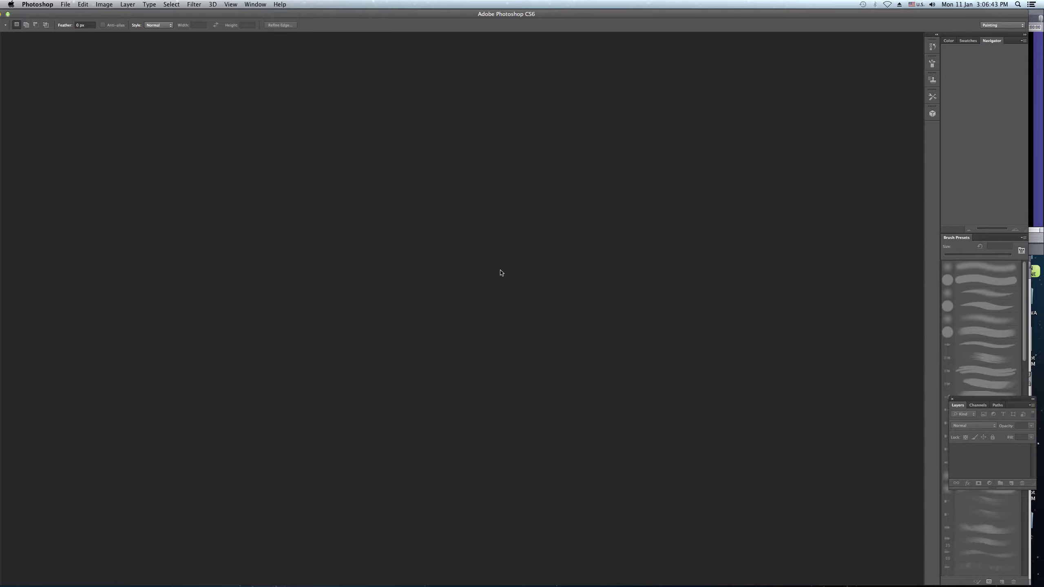
# Create a new 1280×720 px, 72 ppi, white-background document named 'collage'.
pyautogui.press('super+n')
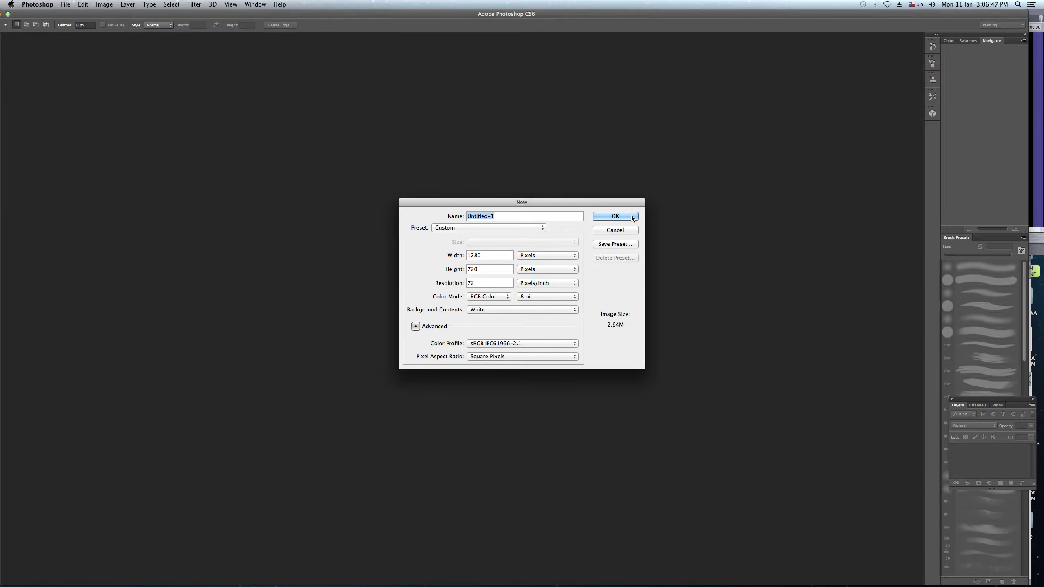
pyautogui.write('collage')
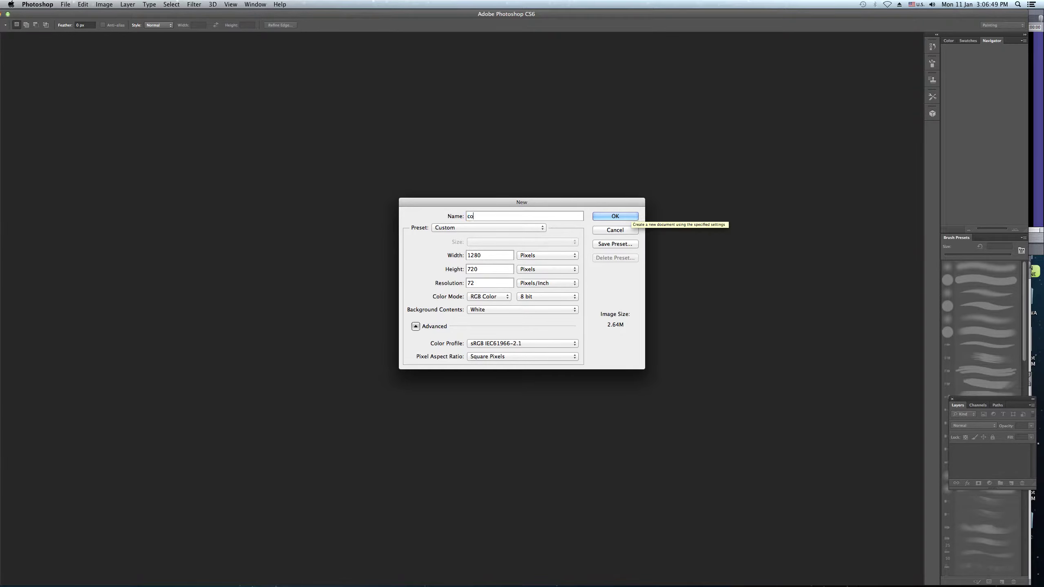
pyautogui.press('Return')
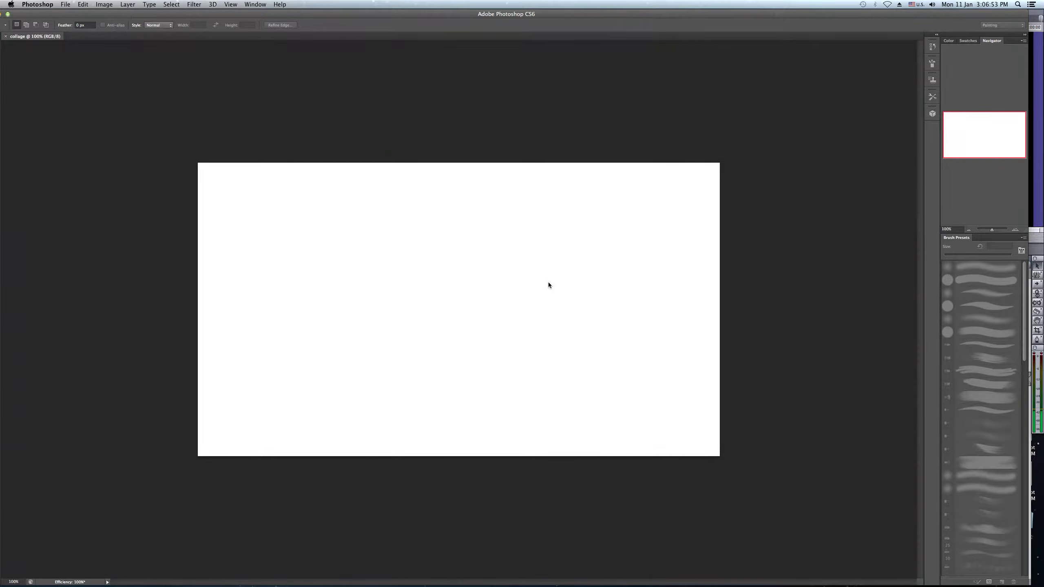
pyautogui.press('super+Tab')
pyautogui.press('super+Tab')
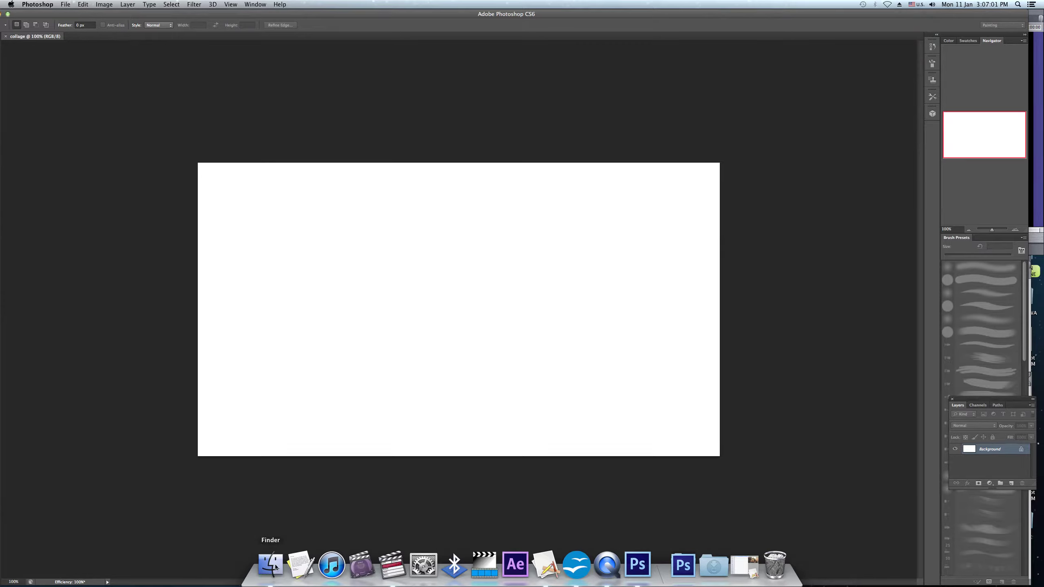
# Paint a light blue, white and deep blue angle gradient across the background, retrying its direction.
pyautogui.press('g')
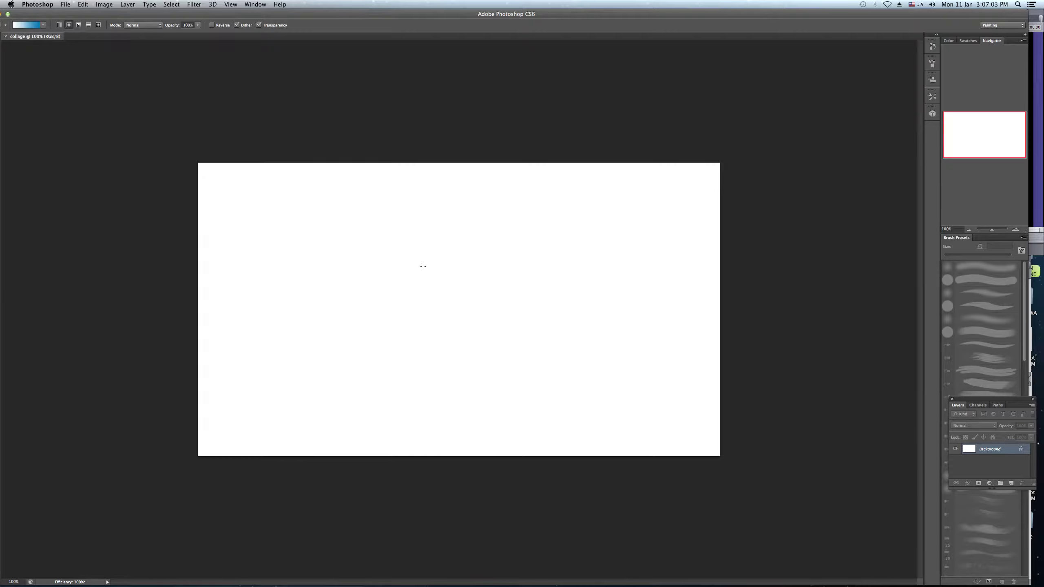
pyautogui.moveTo(410, 230); pyautogui.dragTo(452, 393)
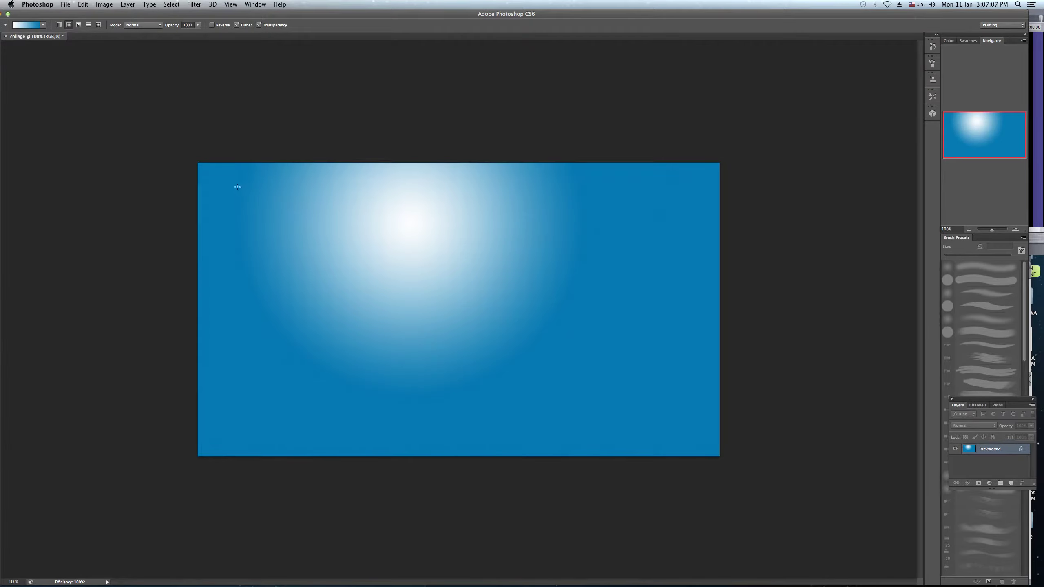
pyautogui.click(79, 25)
pyautogui.moveTo(302, 404); pyautogui.dragTo(320, 421)
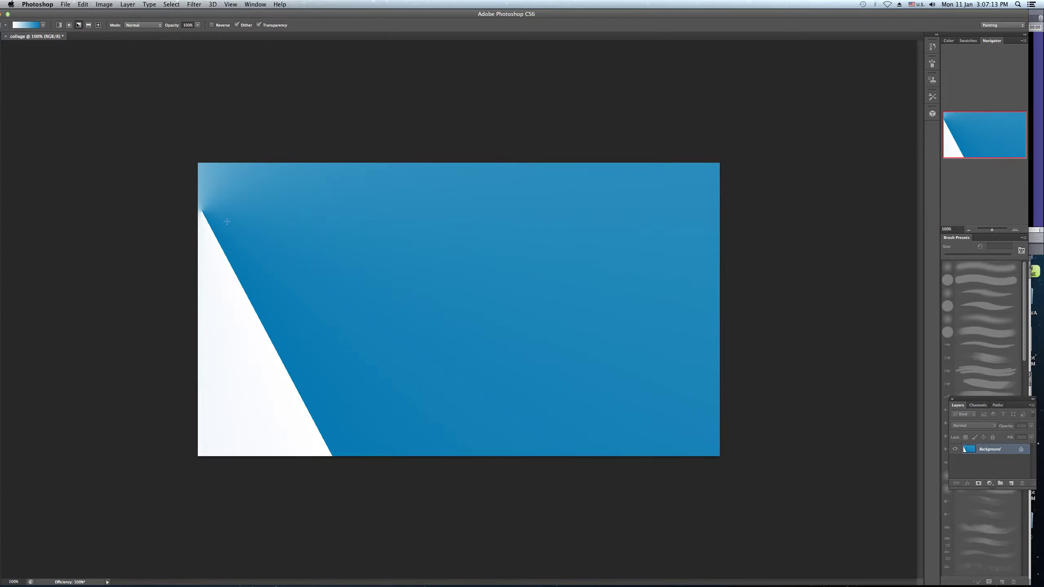
pyautogui.moveTo(203, 168); pyautogui.dragTo(422, 508)
pyautogui.moveTo(680, 250); pyautogui.dragTo(312, 350)
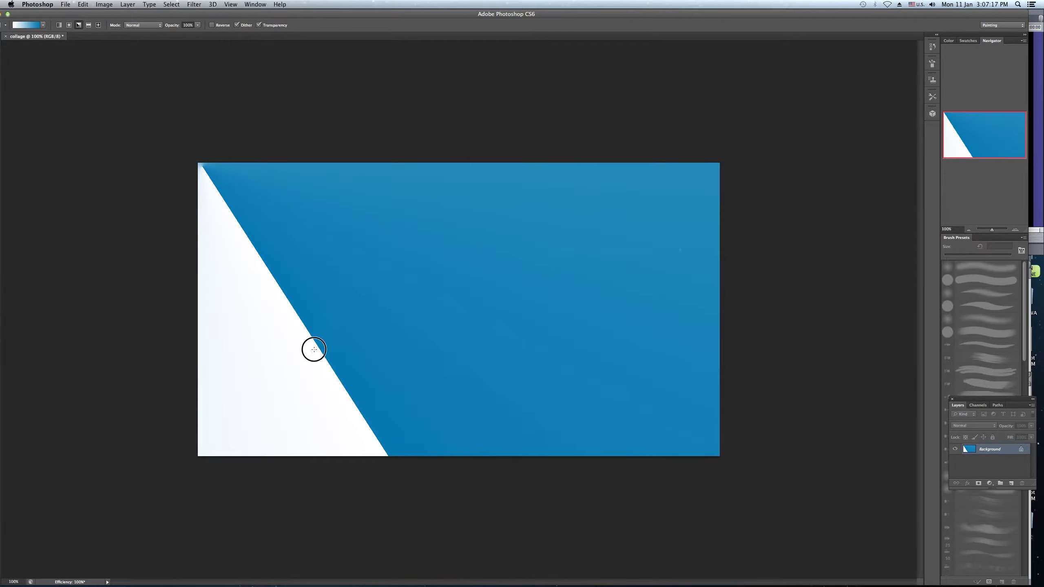
pyautogui.moveTo(535, 253); pyautogui.dragTo(636, 392)
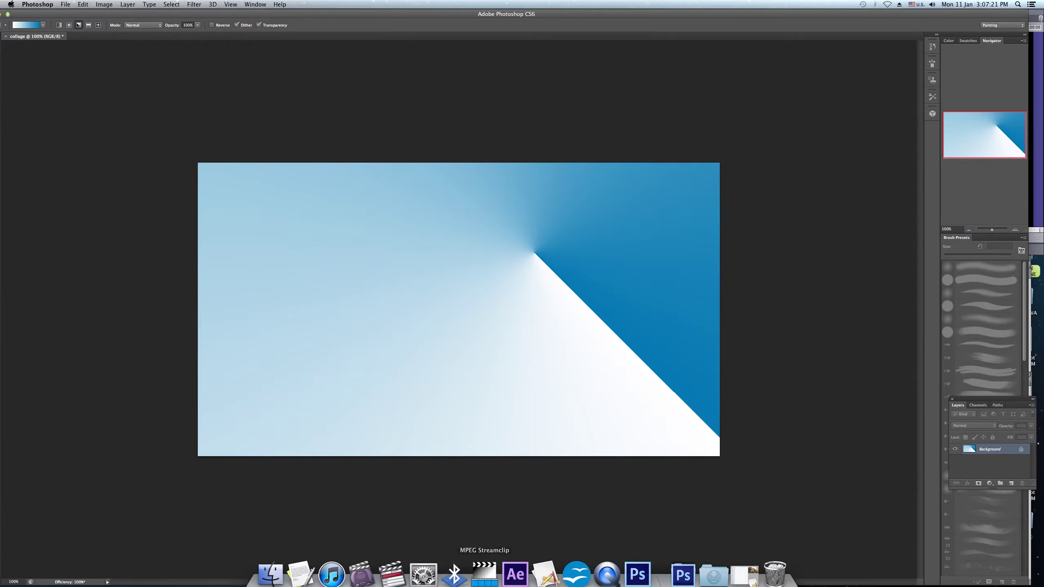
pyautogui.moveTo(270, 564)
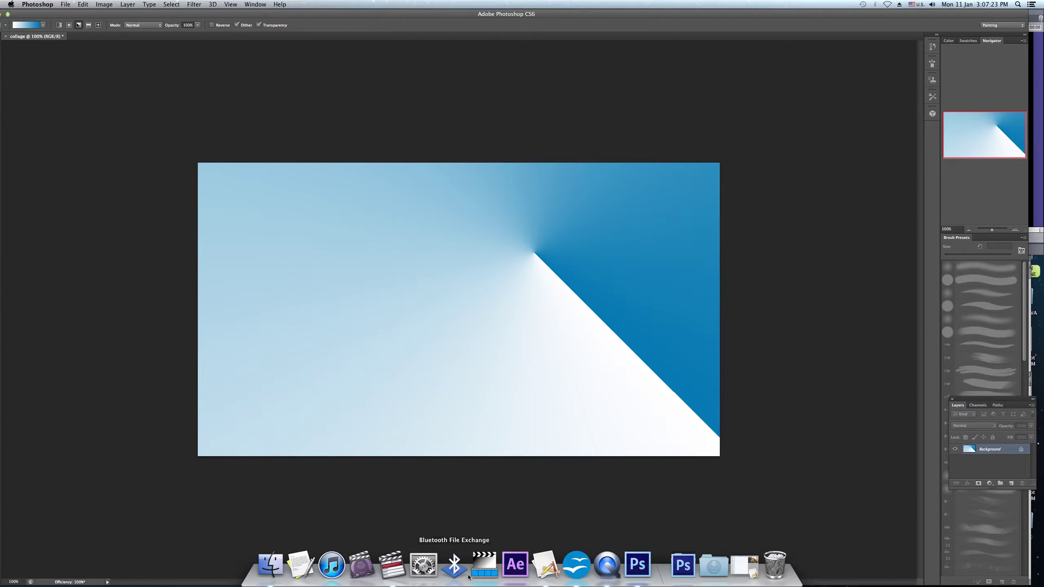
pyautogui.click(270, 565)
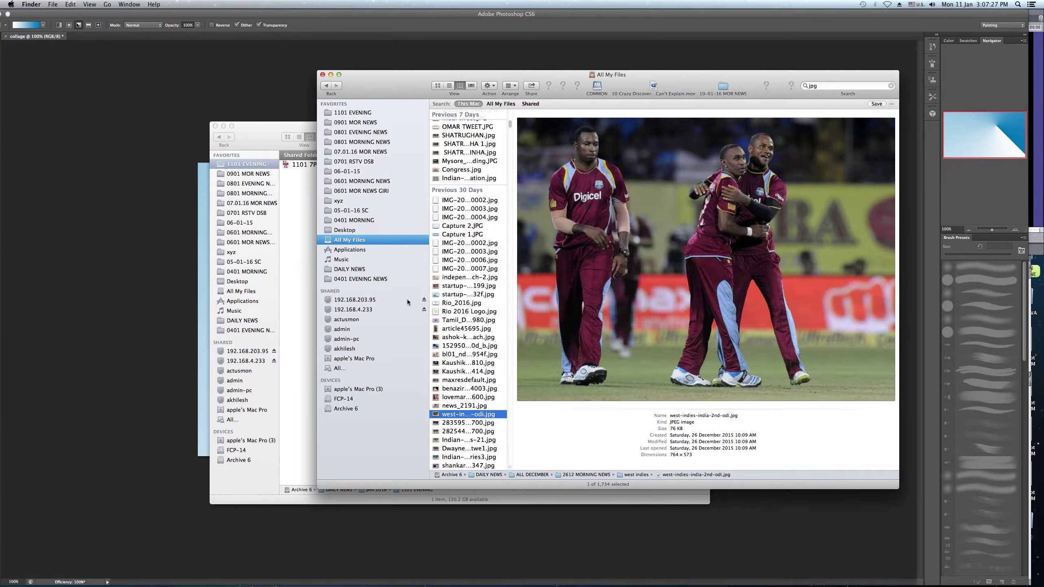
# Close the extra Finder window and drag the west-indies photo onto the canvas.
pyautogui.click(252, 128)
pyautogui.press('super+w')
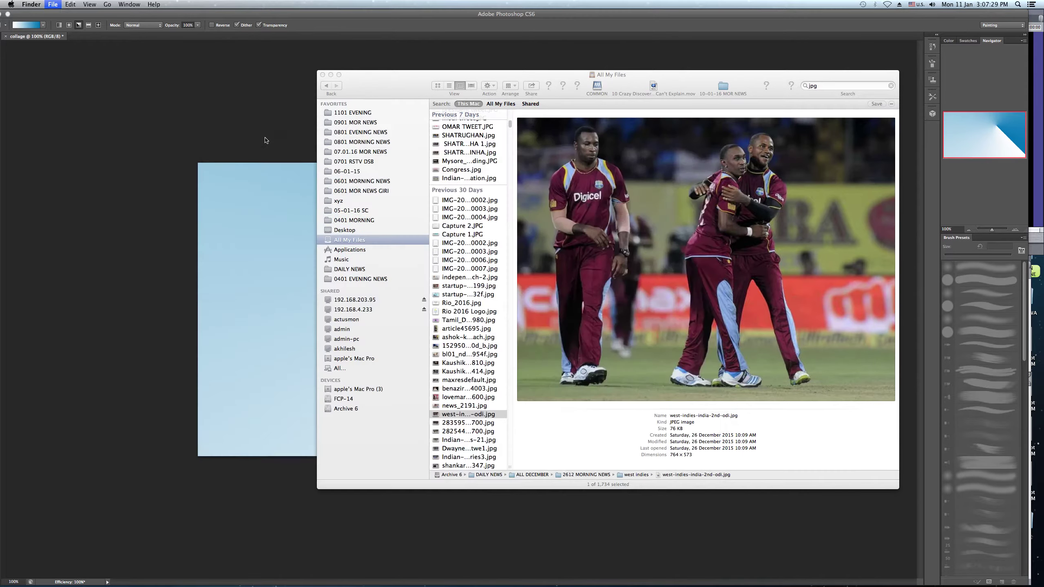
pyautogui.moveTo(396, 92); pyautogui.dragTo(554, 92)
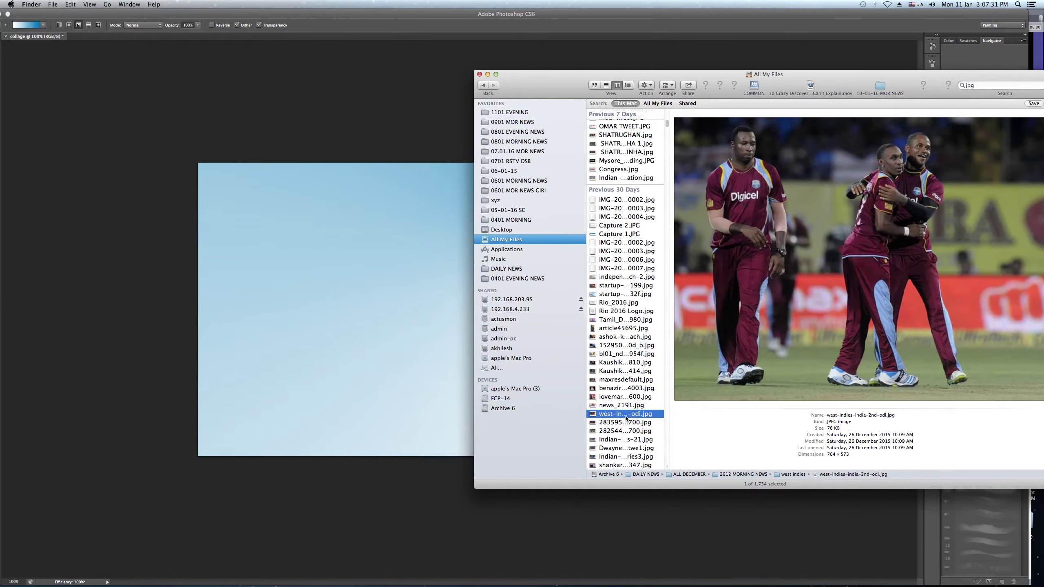
pyautogui.moveTo(616, 418); pyautogui.dragTo(337, 293)
# Select the five cricket JPEGs, west-indies through Dwayne, and drop them onto the canvas.
pyautogui.moveTo(534, 89); pyautogui.dragTo(217, 271)
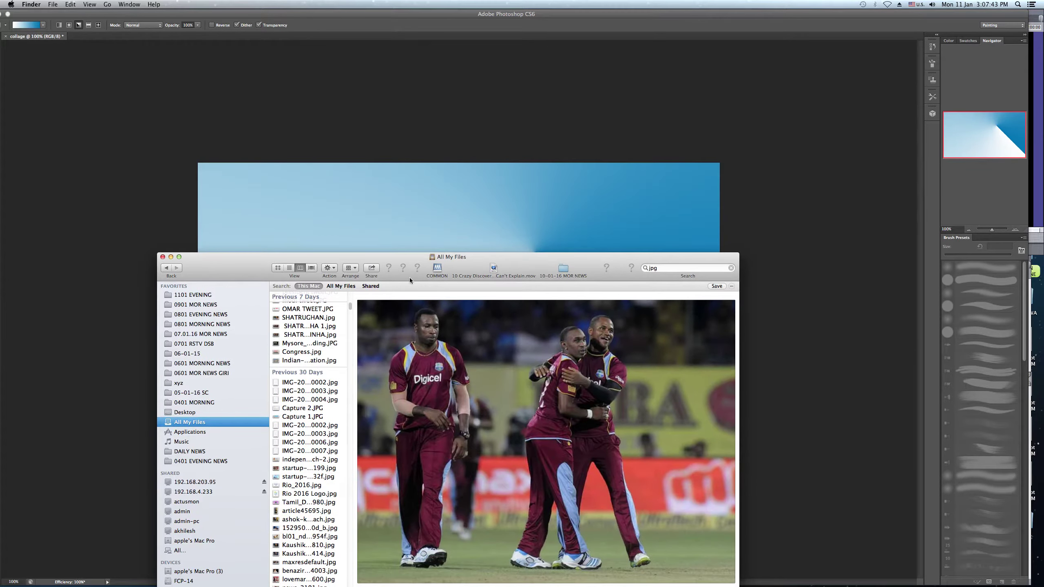
pyautogui.moveTo(267, 271); pyautogui.dragTo(670, 39)
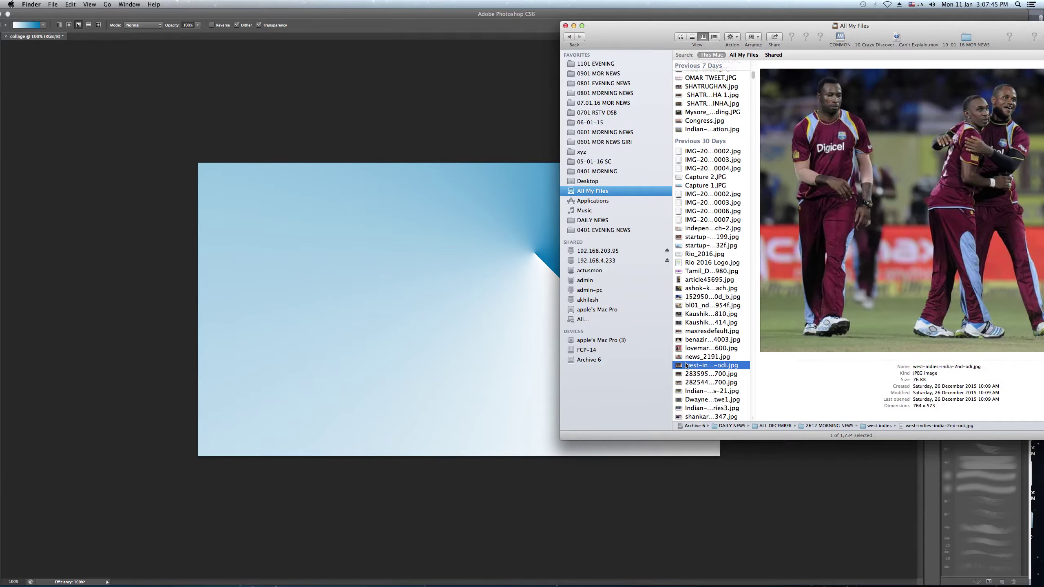
pyautogui.moveTo(677, 337)
pyautogui.mouseDown()
pyautogui.moveTo(632, 337)
pyautogui.moveTo(653, 361)
pyautogui.moveTo(333, 305)
pyautogui.mouseUp()
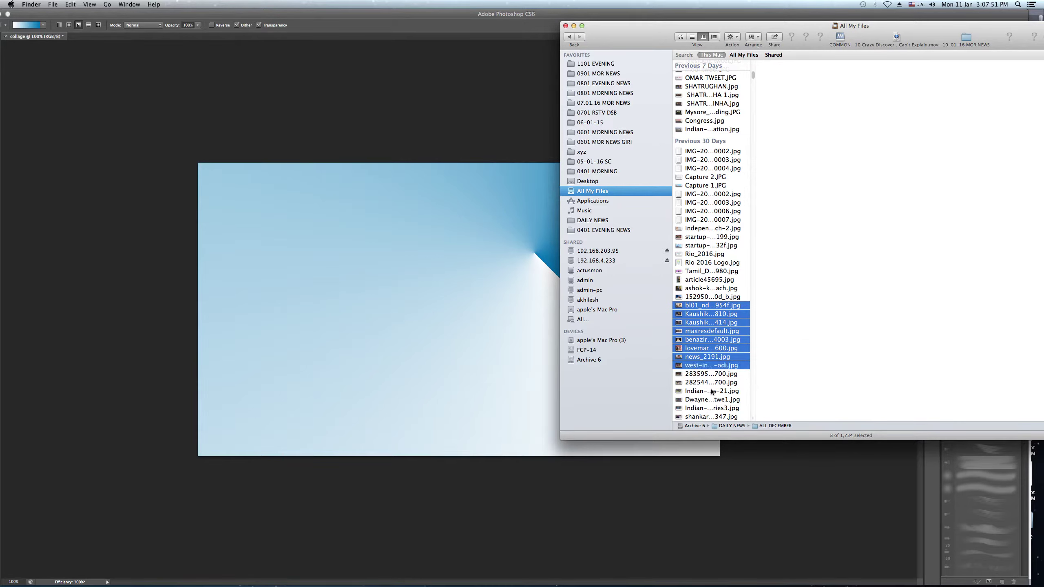
pyautogui.click(705, 365)
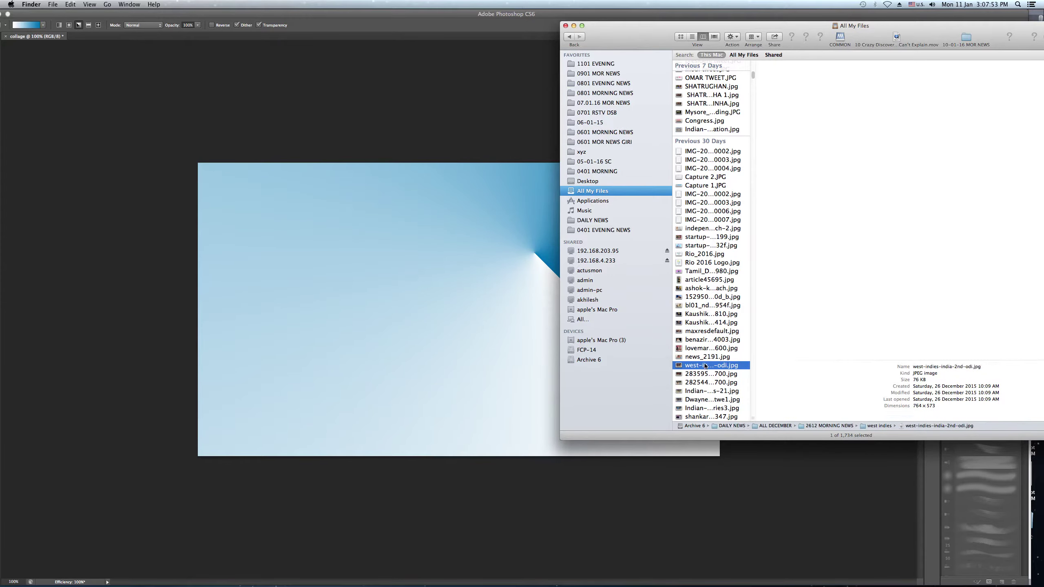
pyautogui.keyDown('shift'); pyautogui.click(694, 398); pyautogui.keyUp('shift')
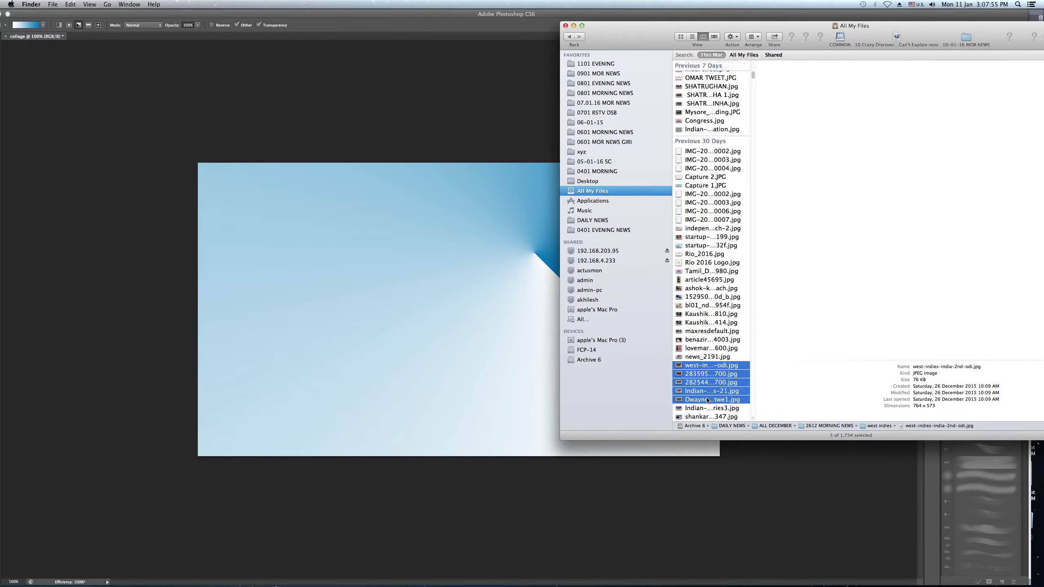
pyautogui.moveTo(695, 398); pyautogui.dragTo(354, 328)
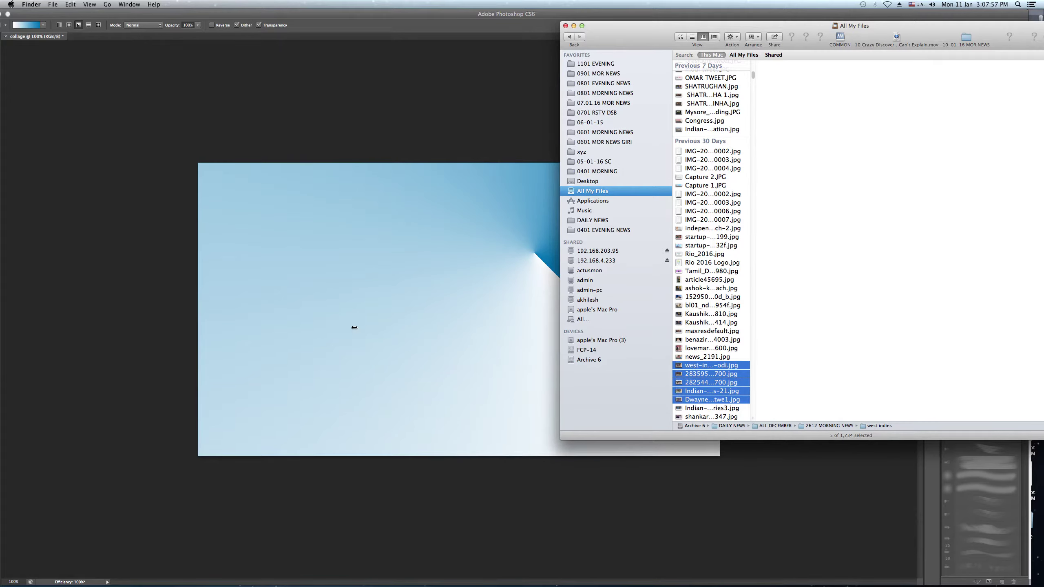
pyautogui.moveTo(701, 371); pyautogui.dragTo(365, 330)
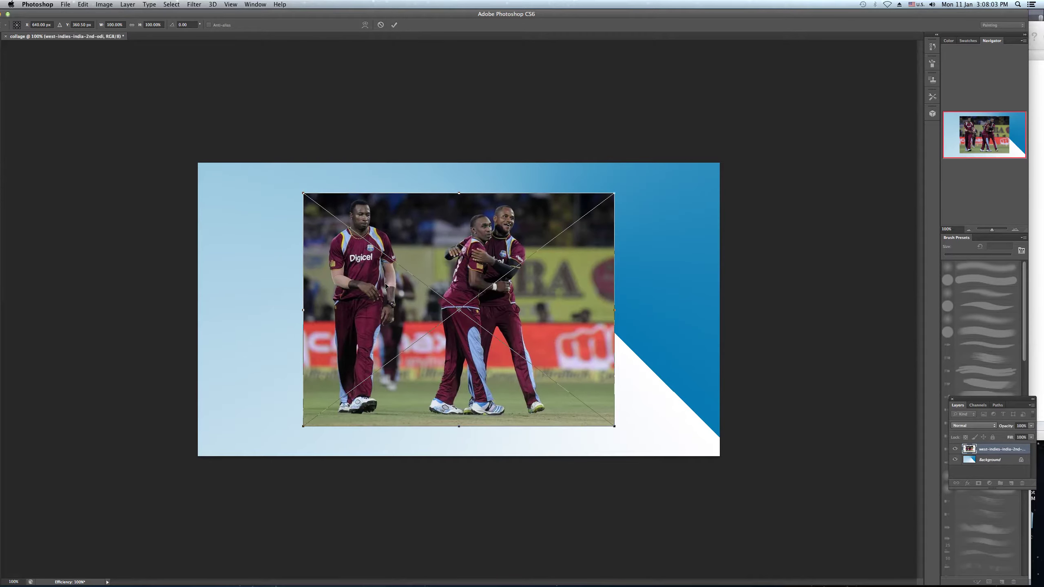
# Commit each of the five placed cricket photos as its own layer.
pyautogui.press('Return')
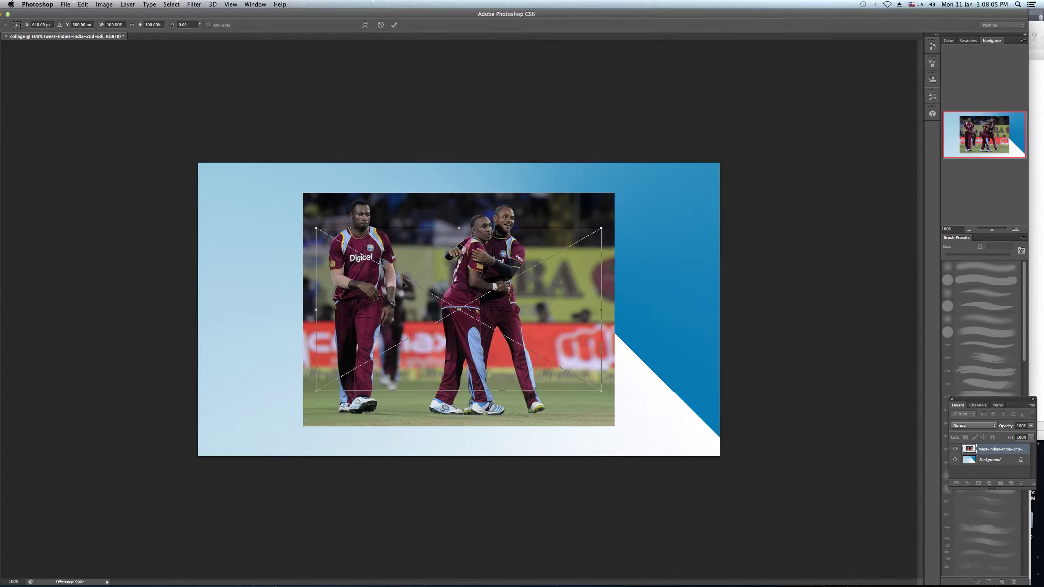
pyautogui.press('Return')
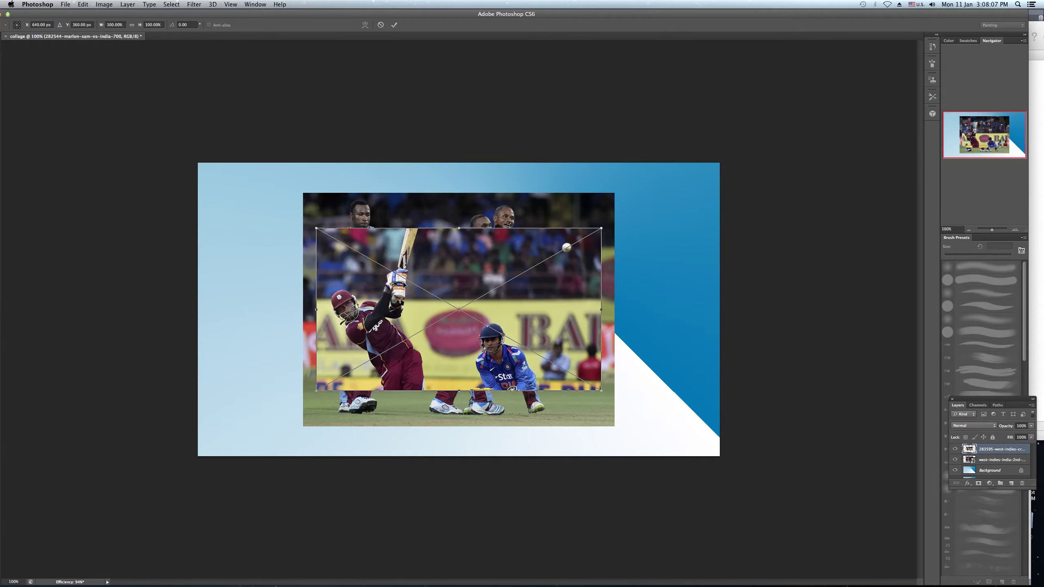
pyautogui.press('Return')
pyautogui.press('Return')
pyautogui.press('g')
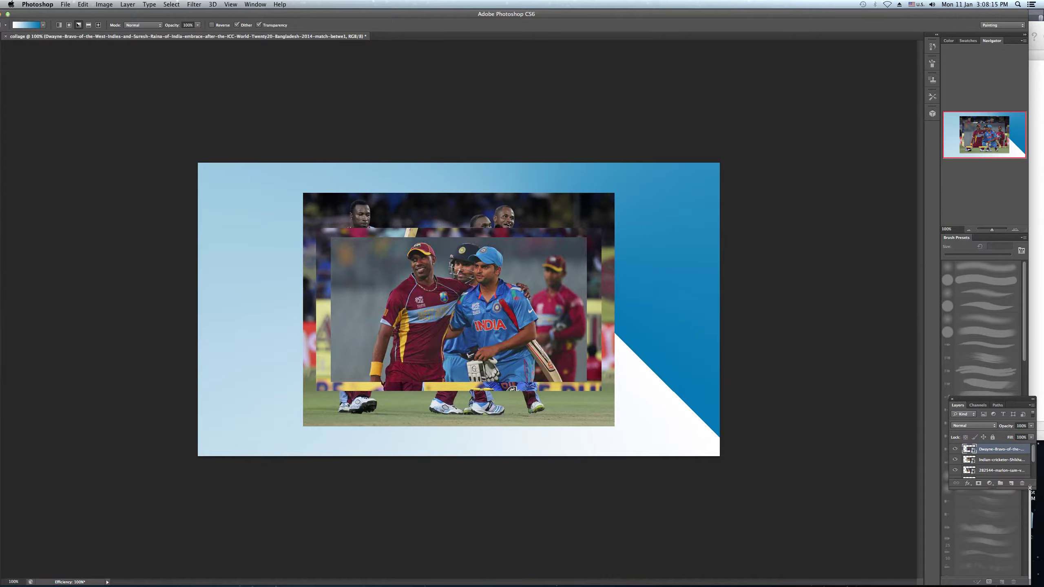
# Enlarge the Layers panel and select all five photo layers for their context menu.
pyautogui.moveTo(1030, 488); pyautogui.dragTo(1030, 545)
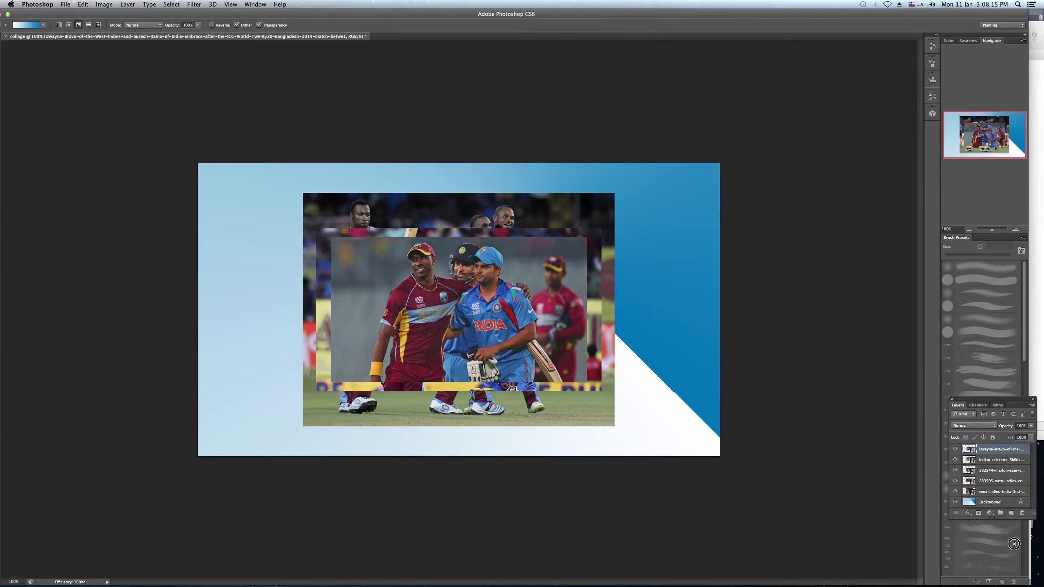
pyautogui.click(991, 493)
pyautogui.keyDown('shift'); pyautogui.click(993, 452); pyautogui.keyUp('shift')
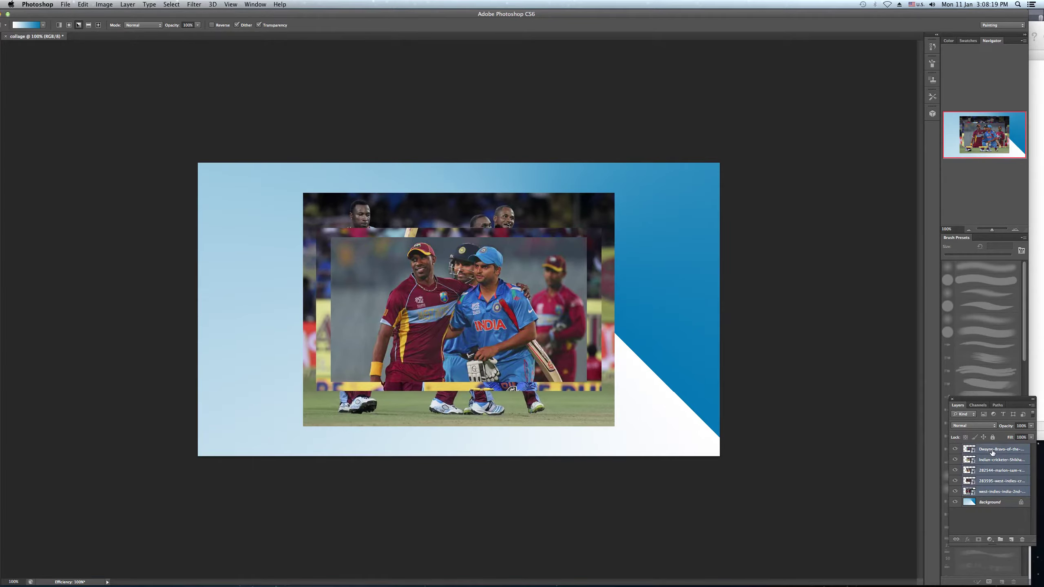
pyautogui.rightClick(992, 452)
# Rasterize the five photo layers, hide four, and move the embracing-players photo up-left.
pyautogui.click(898, 379)
pyautogui.moveTo(955, 491); pyautogui.dragTo(955, 461)
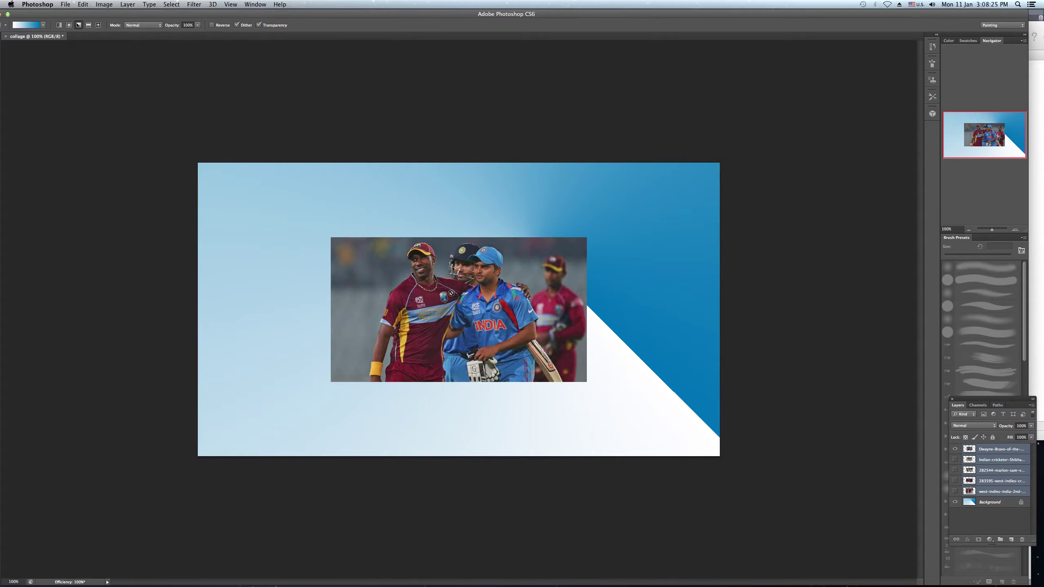
pyautogui.press('v')
pyautogui.moveTo(410, 283)
pyautogui.mouseDown()
pyautogui.moveTo(366, 245)
pyautogui.moveTo(320, 235)
pyautogui.mouseUp()
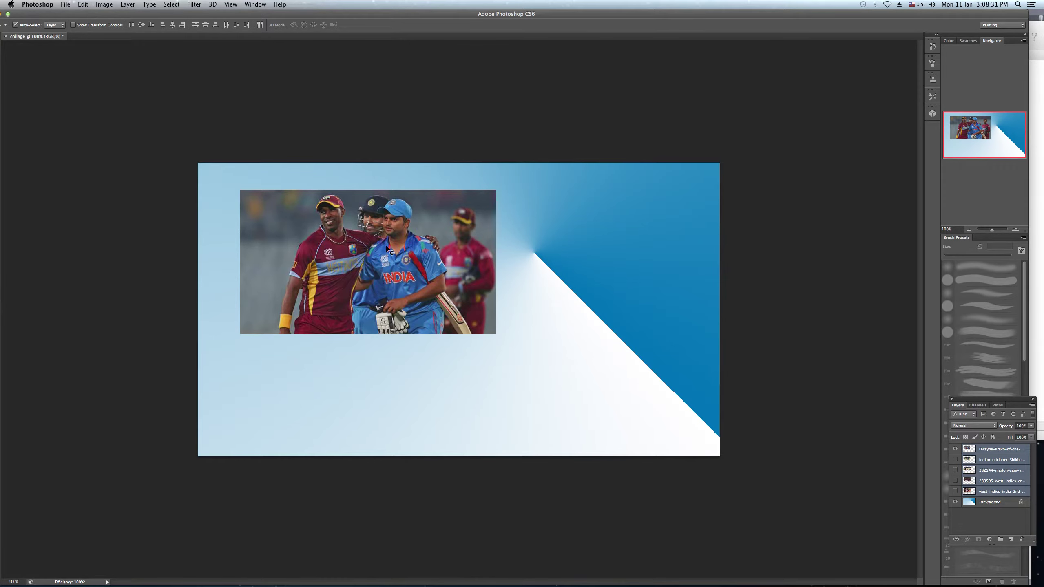
pyautogui.press('super+minus')
pyautogui.press('super+plus')
pyautogui.press('super+plus')
pyautogui.press('super+minus')
pyautogui.moveTo(409, 253); pyautogui.dragTo(419, 261)
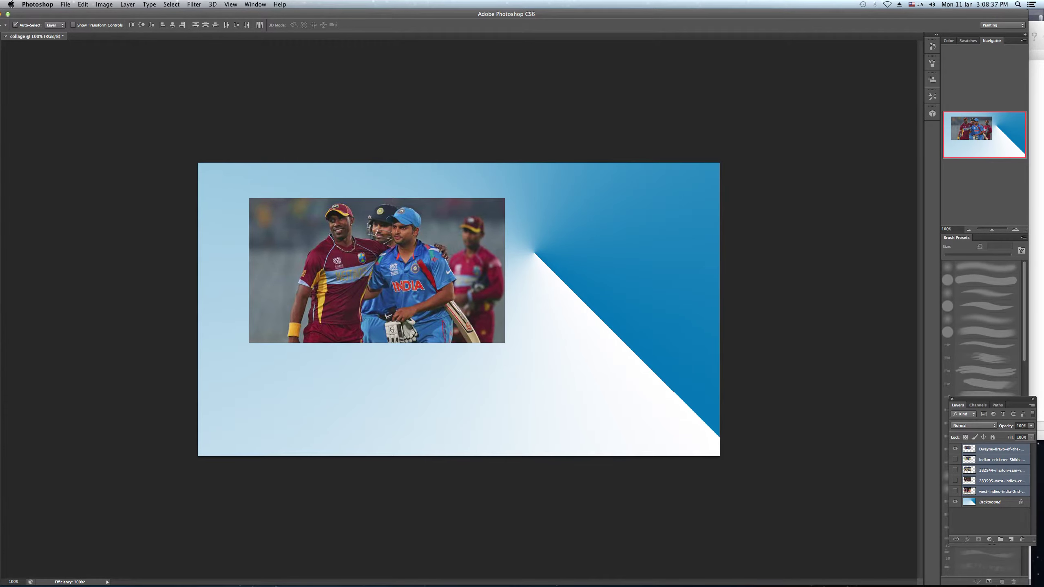
# Rotate the embracing-players photo about 8° counter-clockwise and scale it to about 83%.
pyautogui.press('super+t')
pyautogui.moveTo(559, 267); pyautogui.dragTo(561, 232)
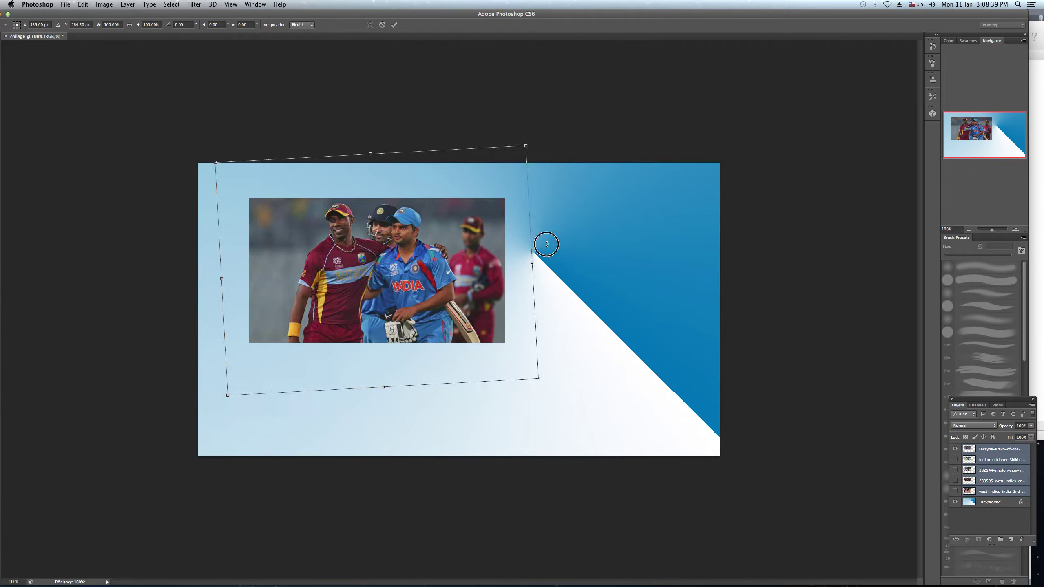
pyautogui.moveTo(547, 364); pyautogui.dragTo(484, 317)
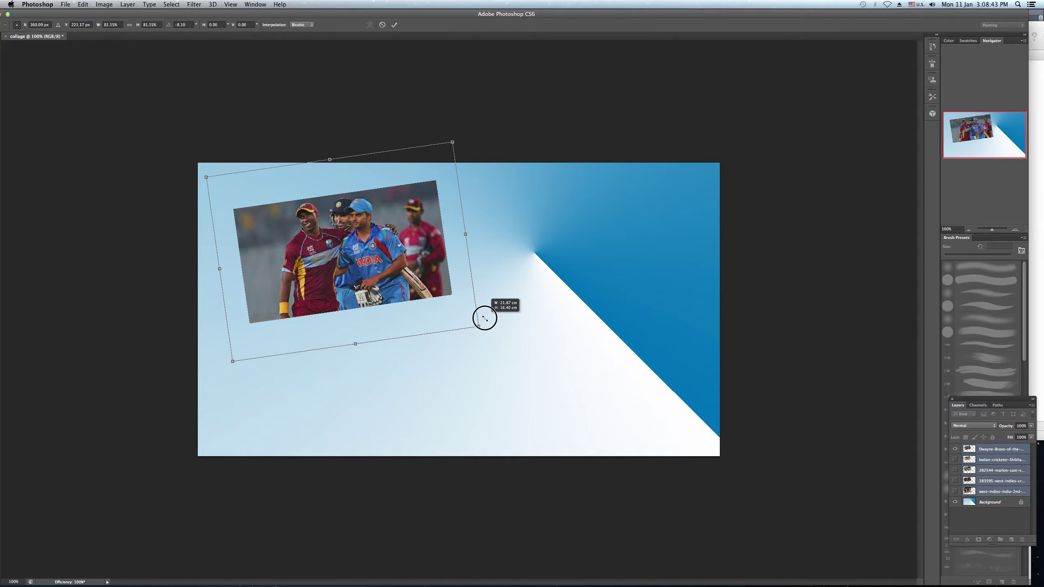
pyautogui.press('Return')
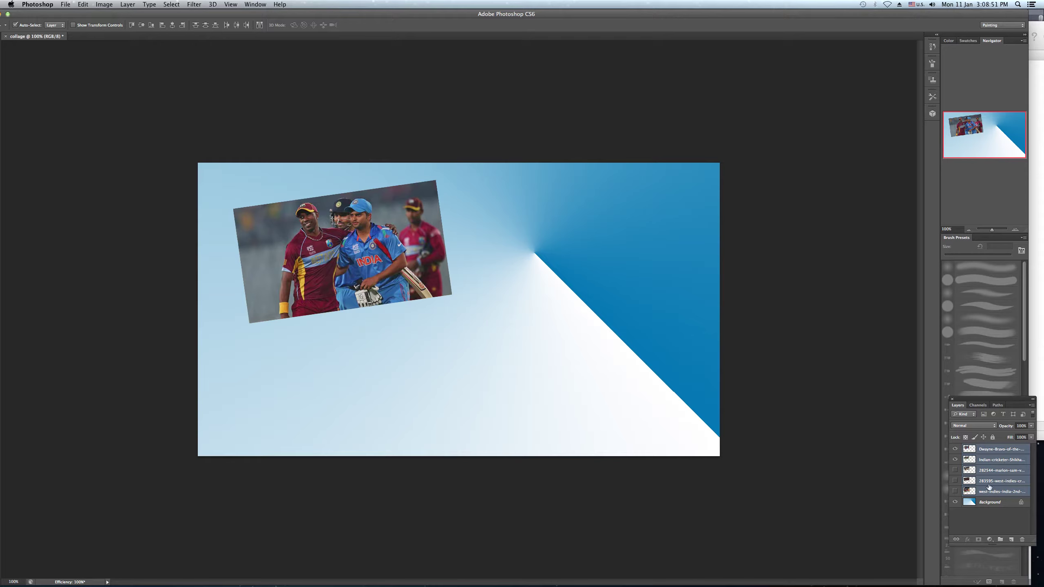
# Select only the batting photo layer and raise it above the embracing-players layer with Ctrl+].
pyautogui.click(1000, 527)
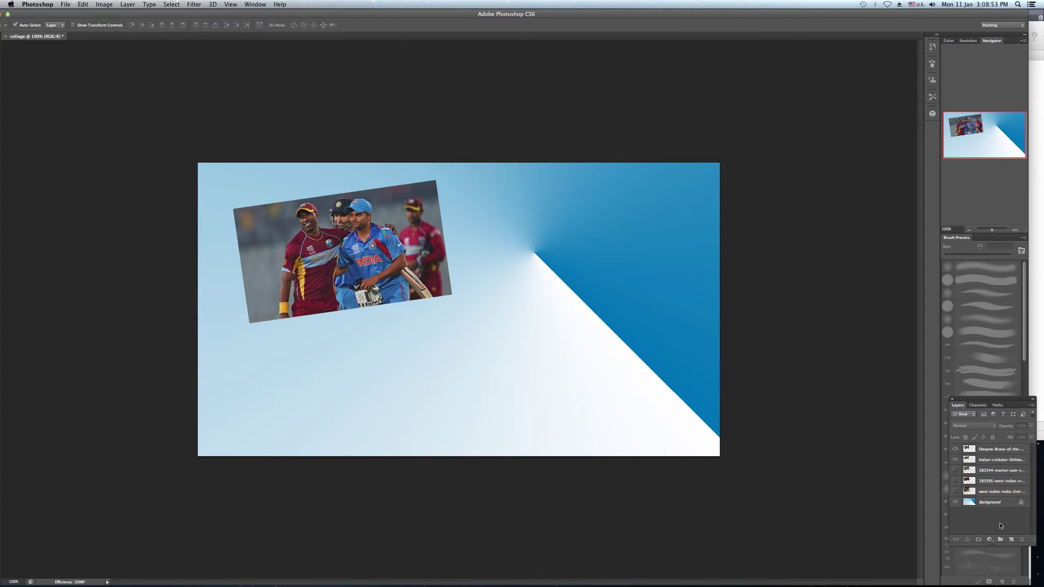
pyautogui.moveTo(1001, 467); pyautogui.dragTo(987, 470)
pyautogui.moveTo(985, 466); pyautogui.dragTo(970, 460)
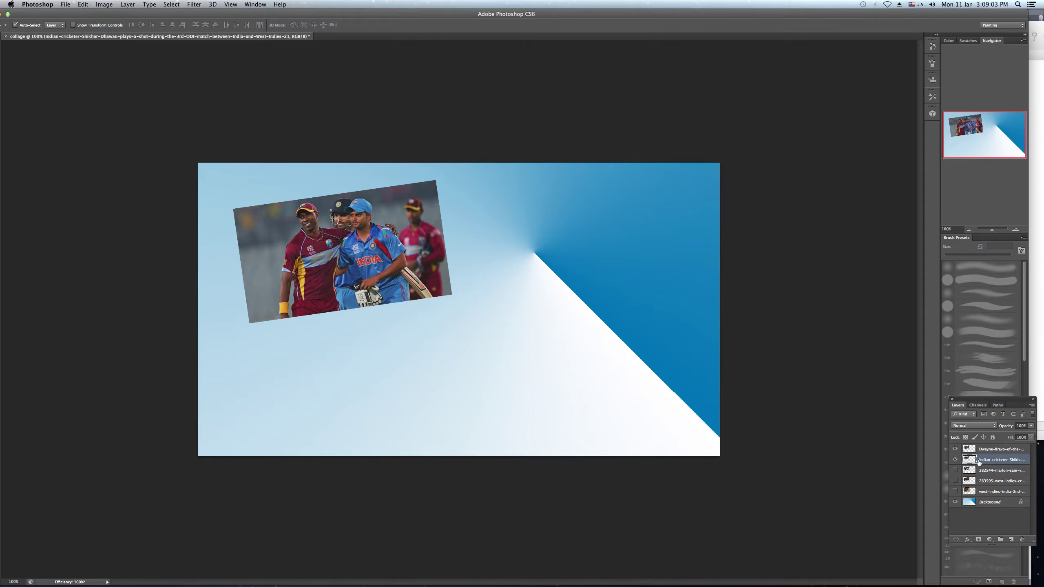
pyautogui.press('super+bracketright')
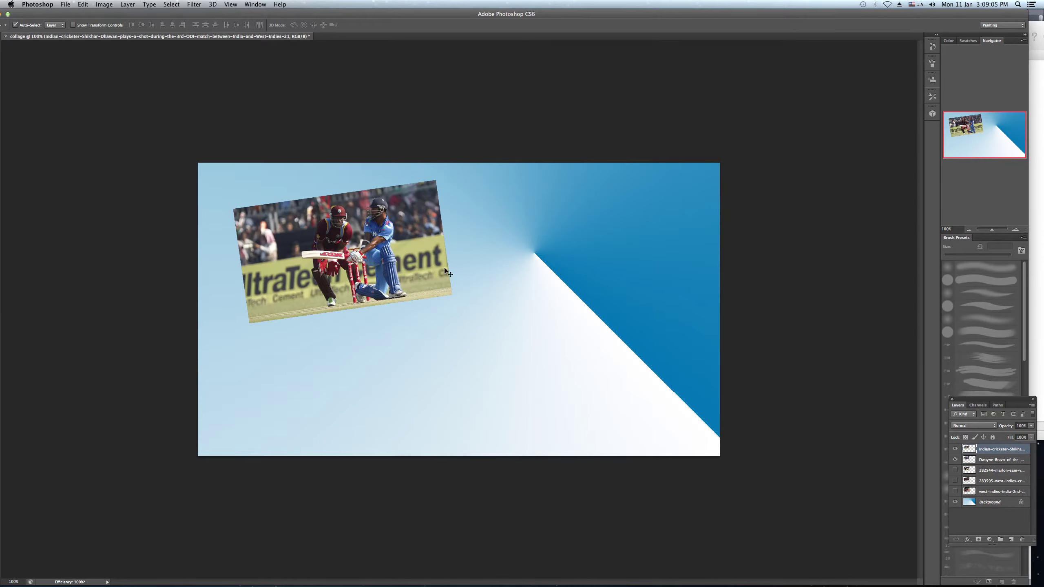
# Move the batting photo to the upper right and show the second batting photo.
pyautogui.moveTo(403, 264)
pyautogui.mouseDown()
pyautogui.moveTo(562, 284)
pyautogui.moveTo(609, 268)
pyautogui.mouseUp()
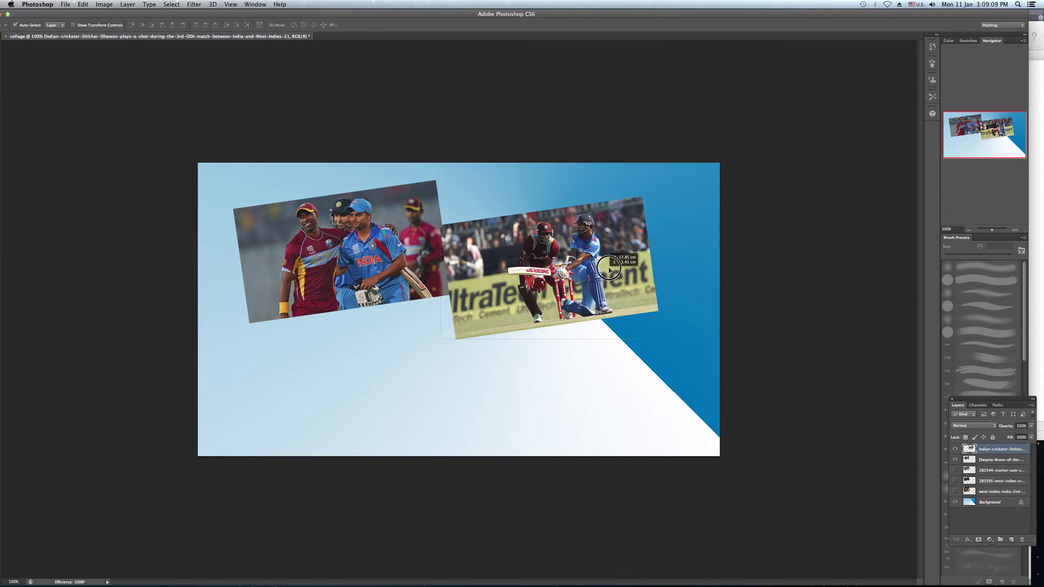
pyautogui.moveTo(609, 267); pyautogui.dragTo(610, 255)
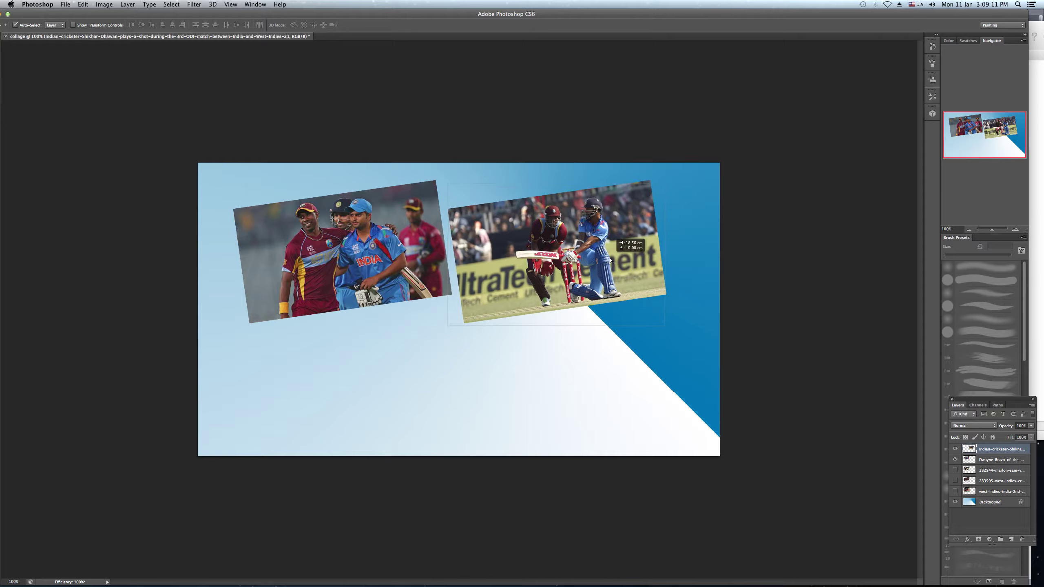
pyautogui.click(955, 470)
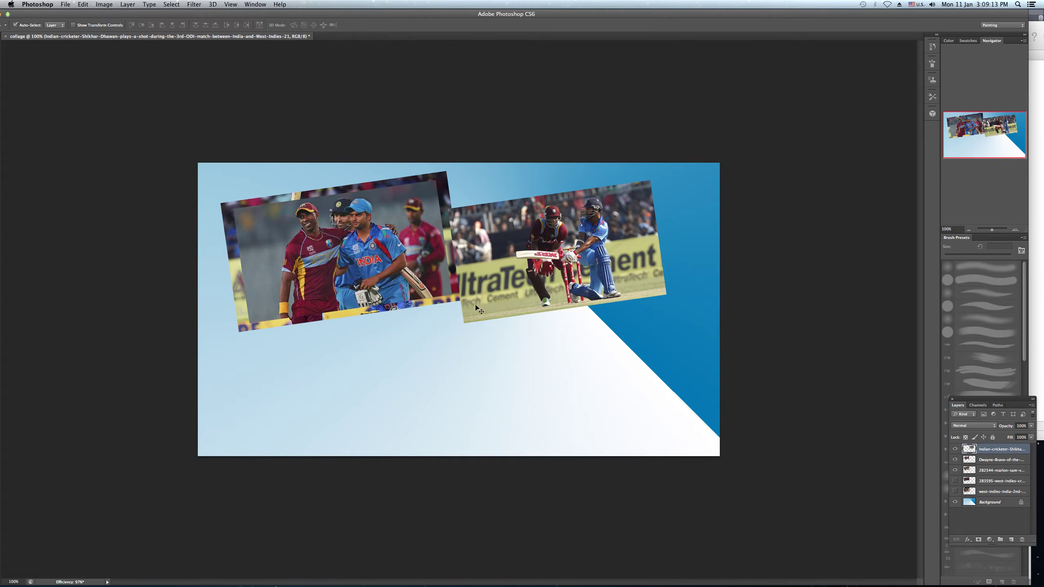
# Move the embracing-players photo down and enlarge it to about 106%.
pyautogui.moveTo(336, 232); pyautogui.dragTo(350, 326)
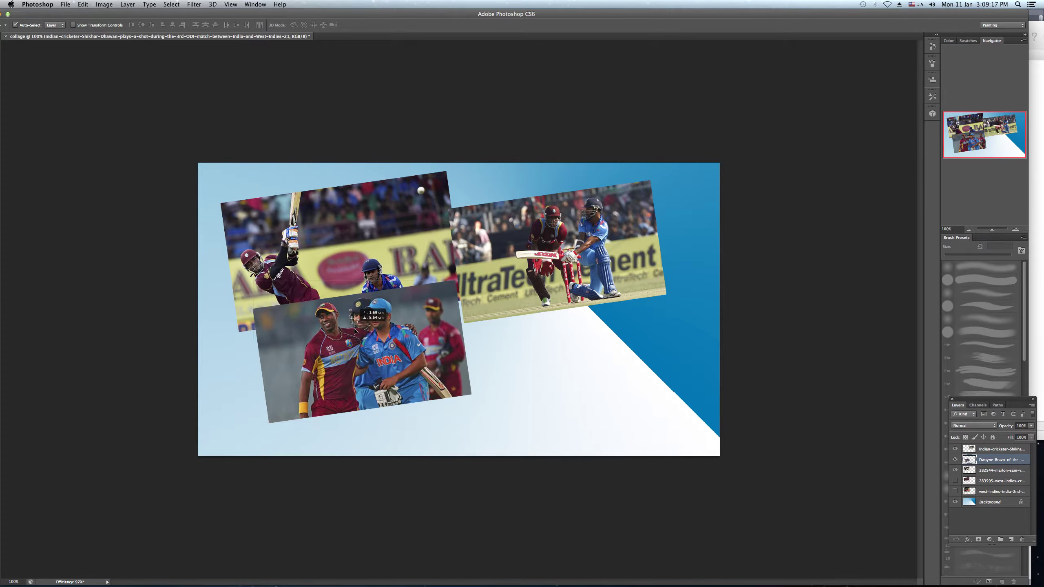
pyautogui.moveTo(351, 326); pyautogui.dragTo(358, 332)
pyautogui.hotkey('ctrl', 't')
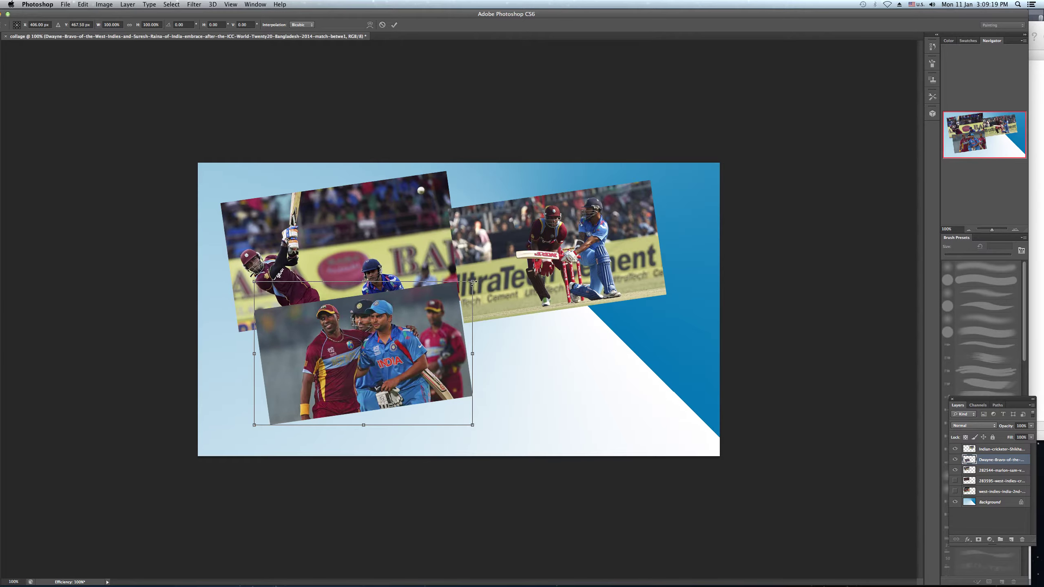
pyautogui.moveTo(472, 283); pyautogui.dragTo(485, 275)
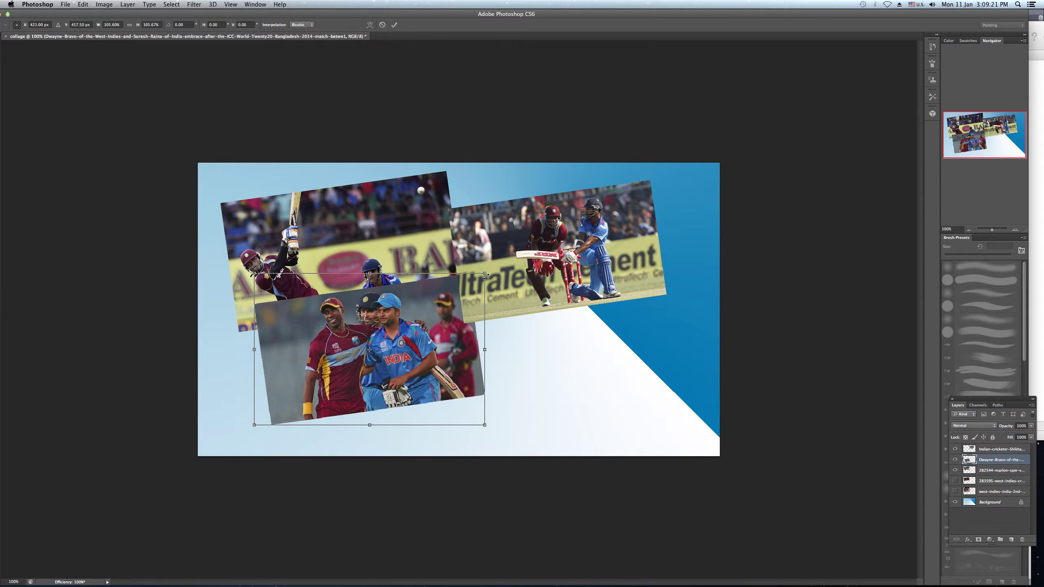
pyautogui.press('Return')
# Shift the batting photo up-right, drop the embracing photo lower left, and show the team photo.
pyautogui.moveTo(509, 272); pyautogui.dragTo(533, 261)
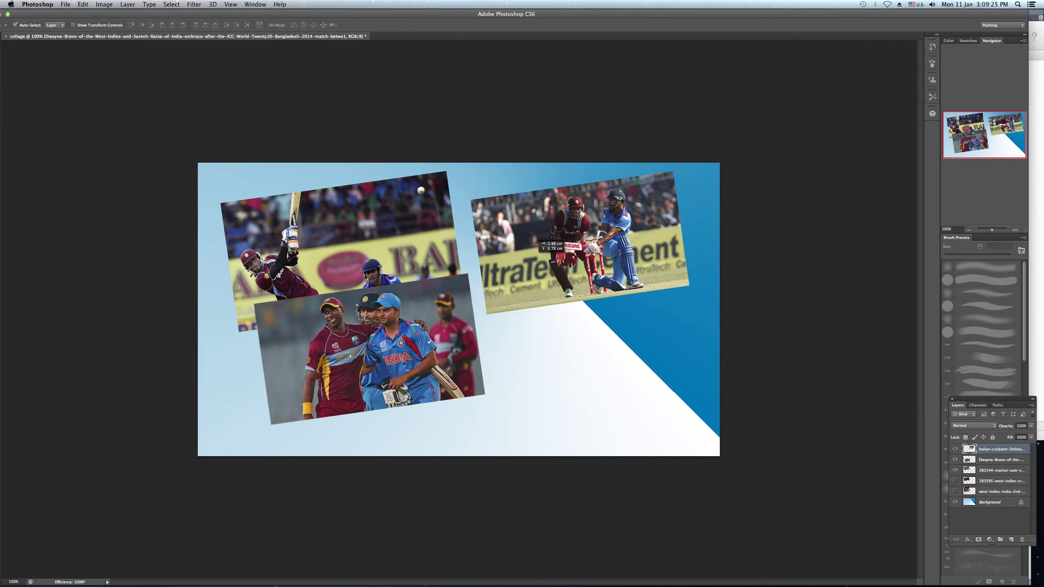
pyautogui.moveTo(353, 348); pyautogui.dragTo(364, 376)
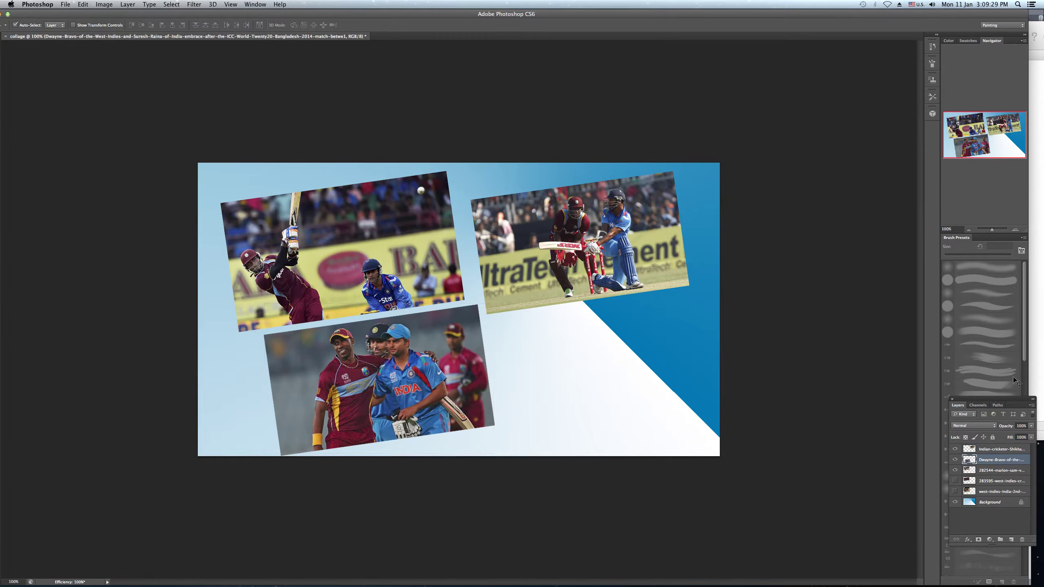
pyautogui.click(955, 481)
# Move the second batting photo to the lower right and shrink it to about 84%.
pyautogui.click(993, 482)
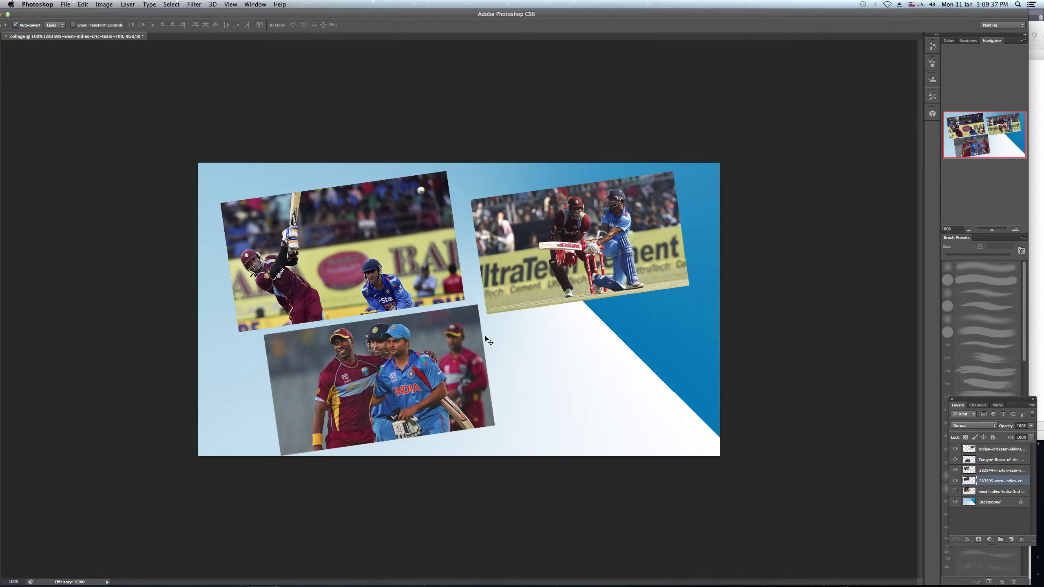
pyautogui.moveTo(325, 260); pyautogui.dragTo(582, 366)
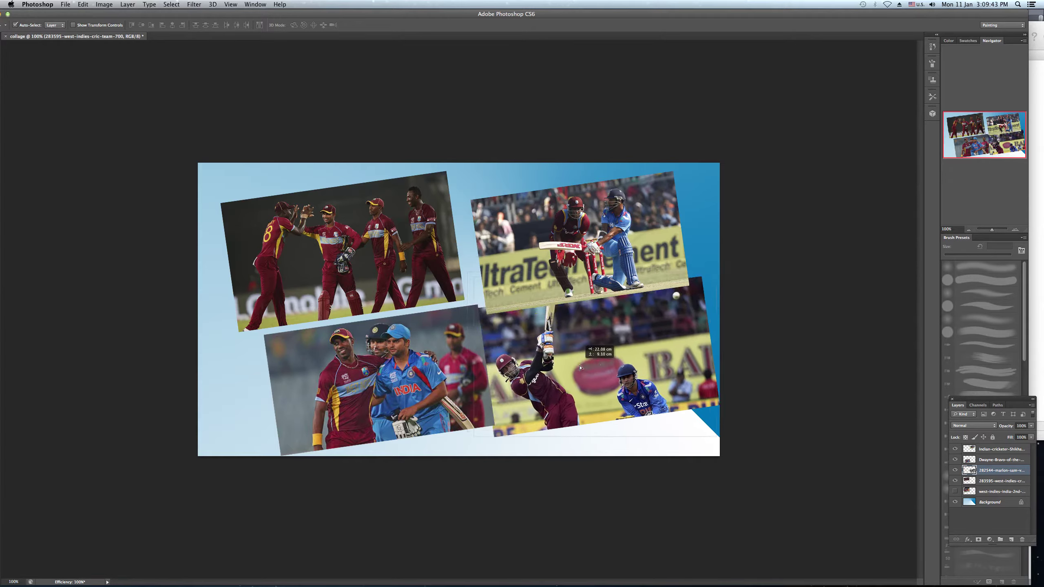
pyautogui.hotkey('ctrl', 't')
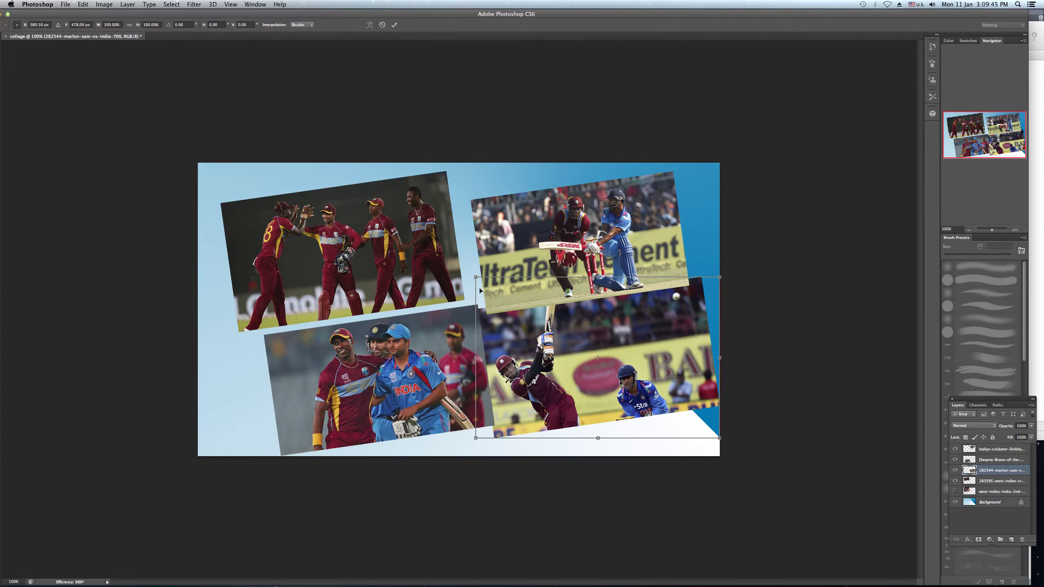
pyautogui.moveTo(475, 278)
pyautogui.mouseDown()
pyautogui.moveTo(514, 317)
pyautogui.moveTo(500, 309)
pyautogui.mouseUp()
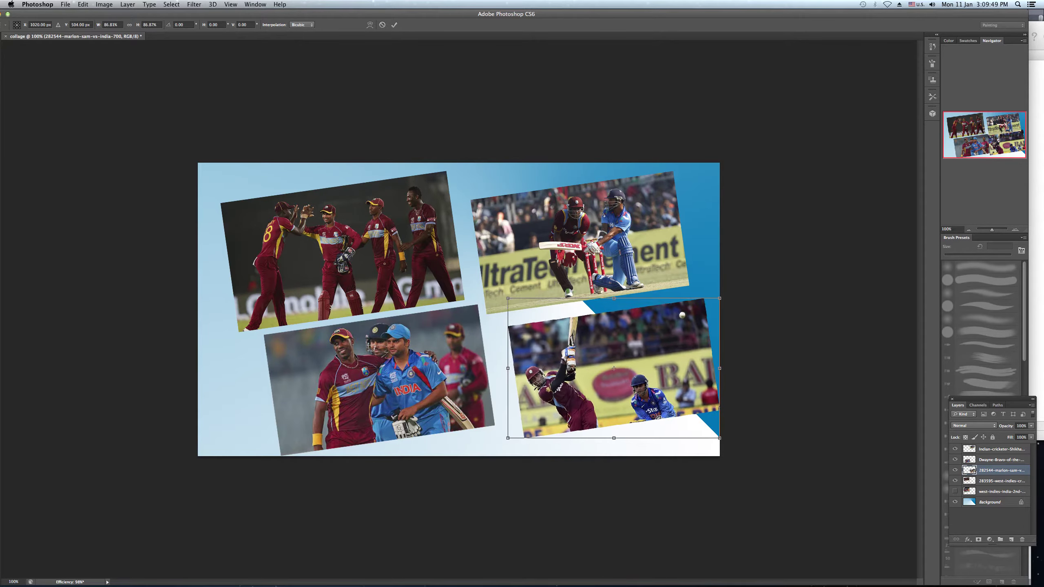
pyautogui.press('Return')
# Nudge the lower-right batting photo up-left and the team celebration photo slightly left.
pyautogui.hotkey('ctrl', '+')
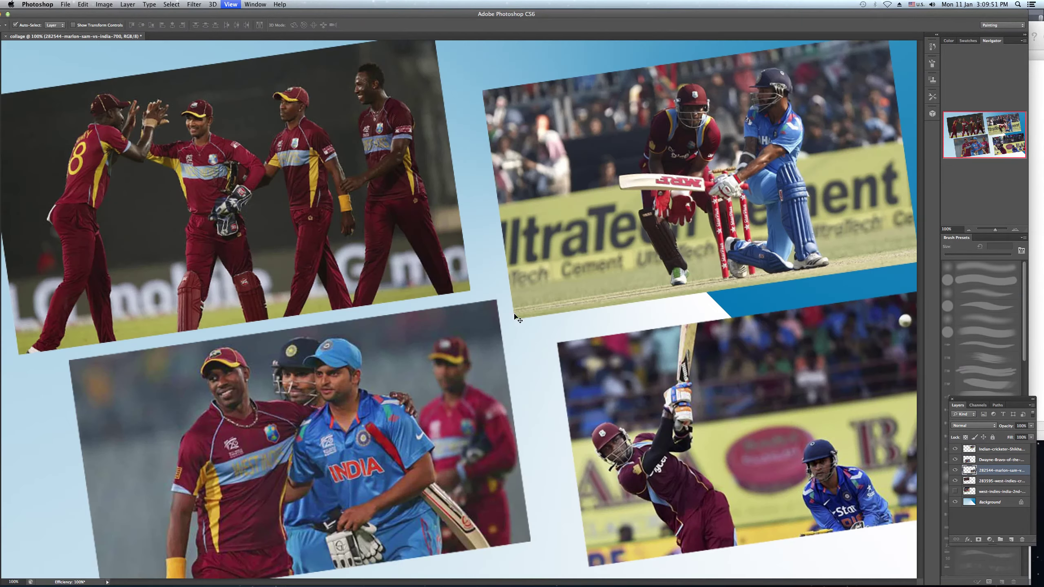
pyautogui.hotkey('ctrl', '-')
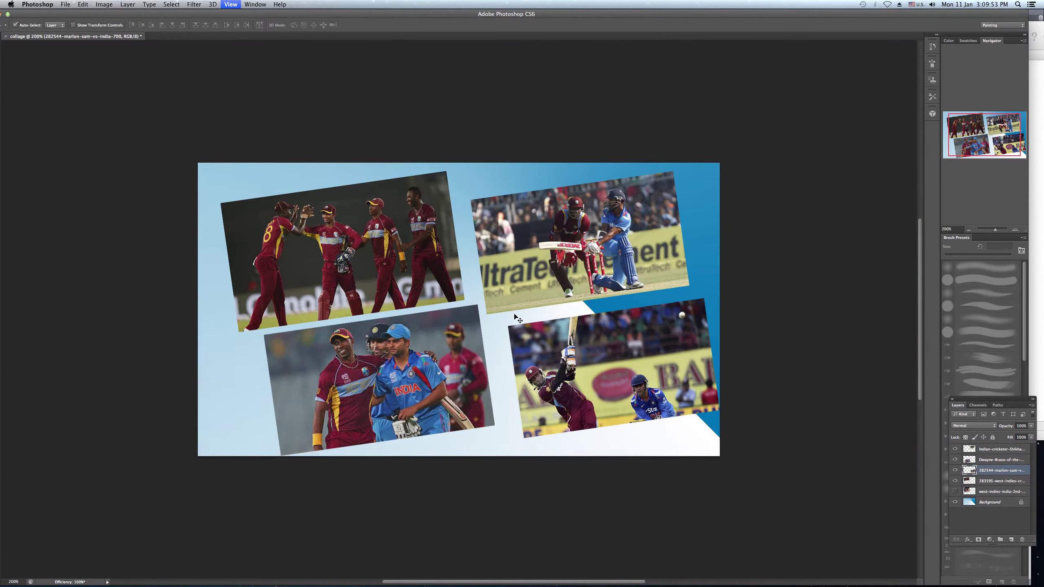
pyautogui.moveTo(548, 352); pyautogui.dragTo(541, 343)
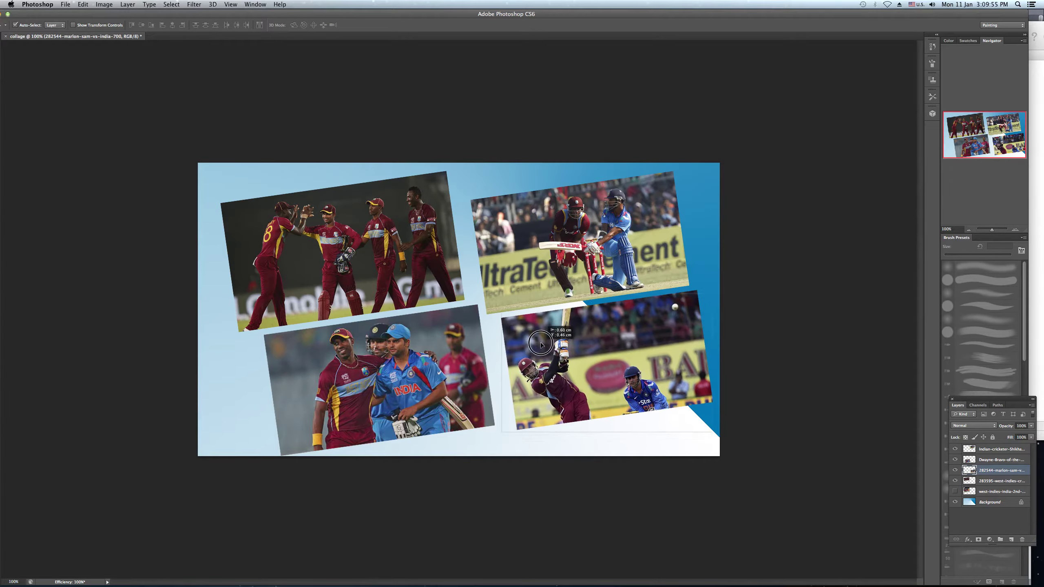
pyautogui.moveTo(407, 239); pyautogui.dragTo(403, 240)
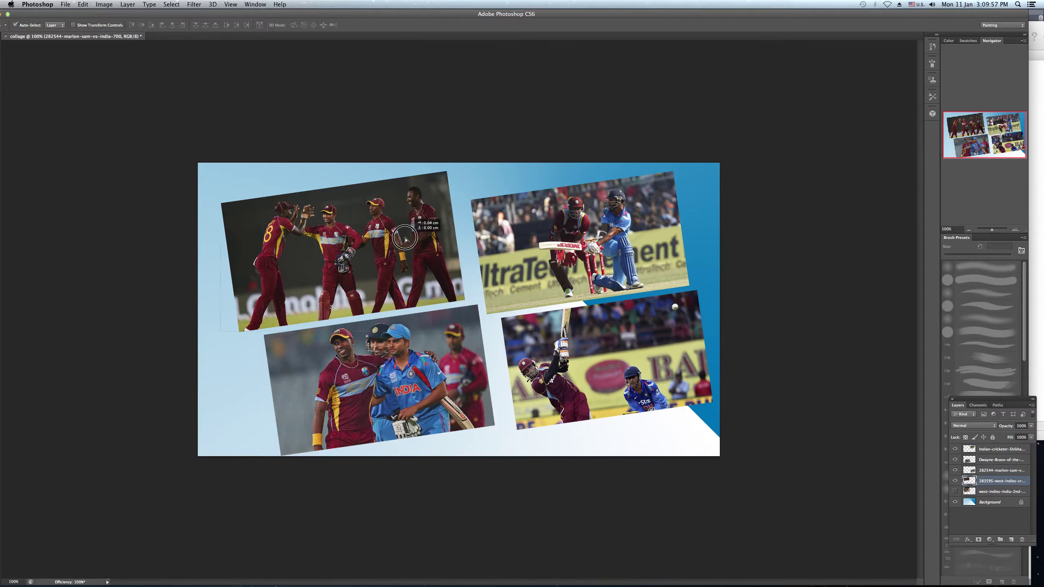
# Show the embracing-players layer, move it down-right, and raise it two layers.
pyautogui.click(415, 391)
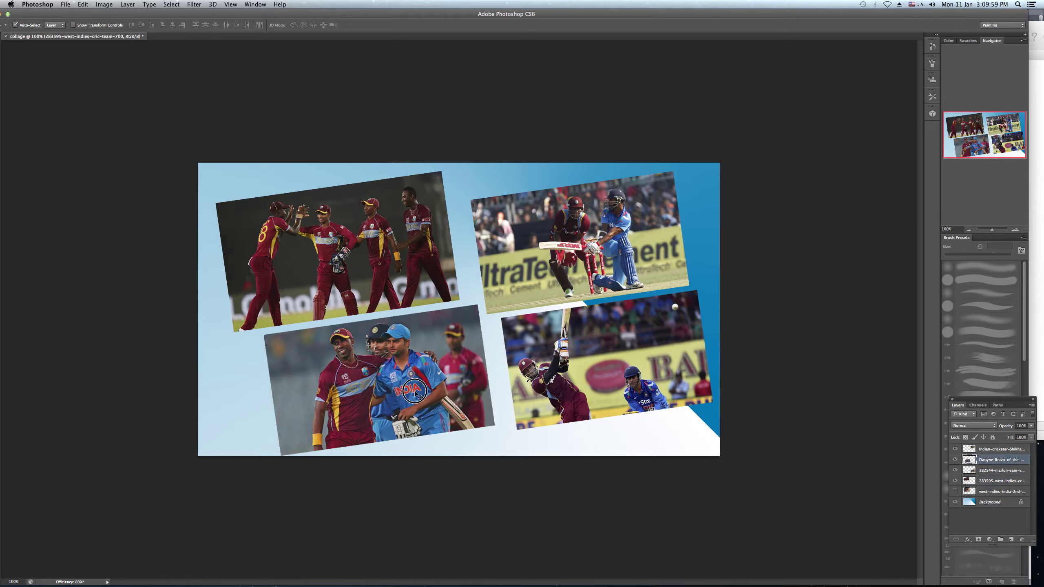
pyautogui.click(954, 492)
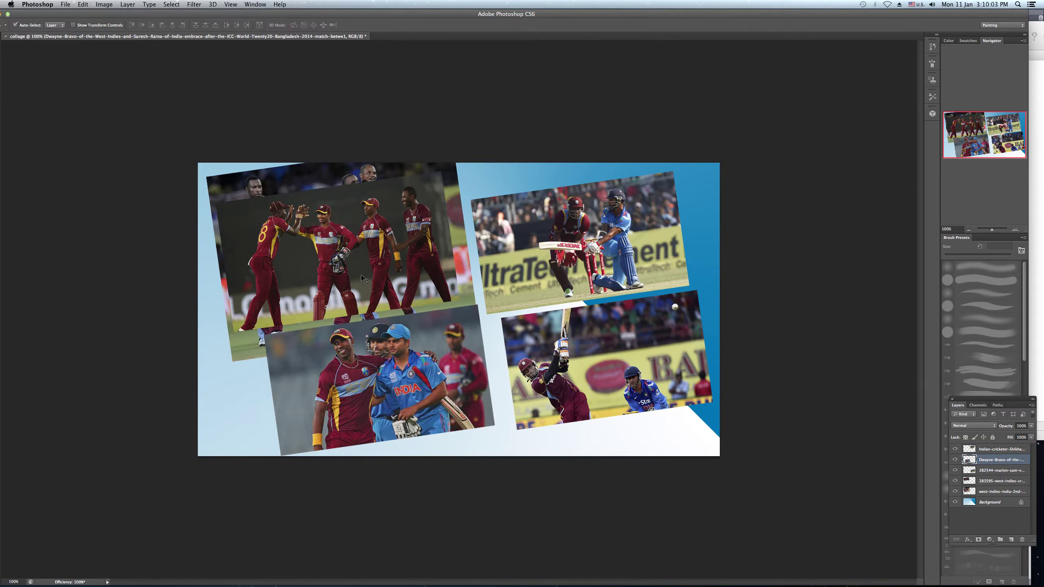
pyautogui.click(294, 185)
pyautogui.hotkey('ctrl', ']')
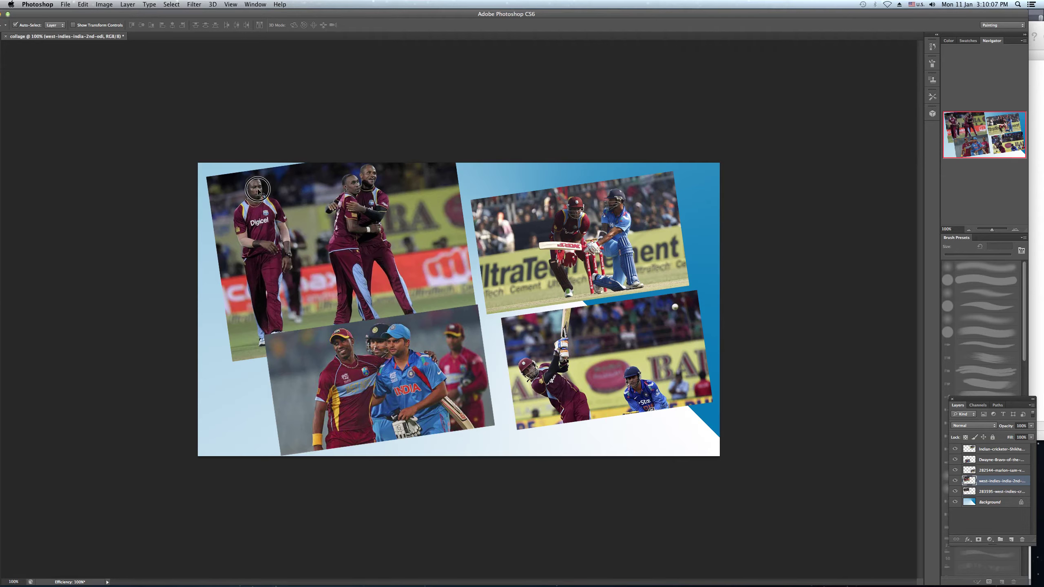
pyautogui.moveTo(259, 194); pyautogui.dragTo(389, 256)
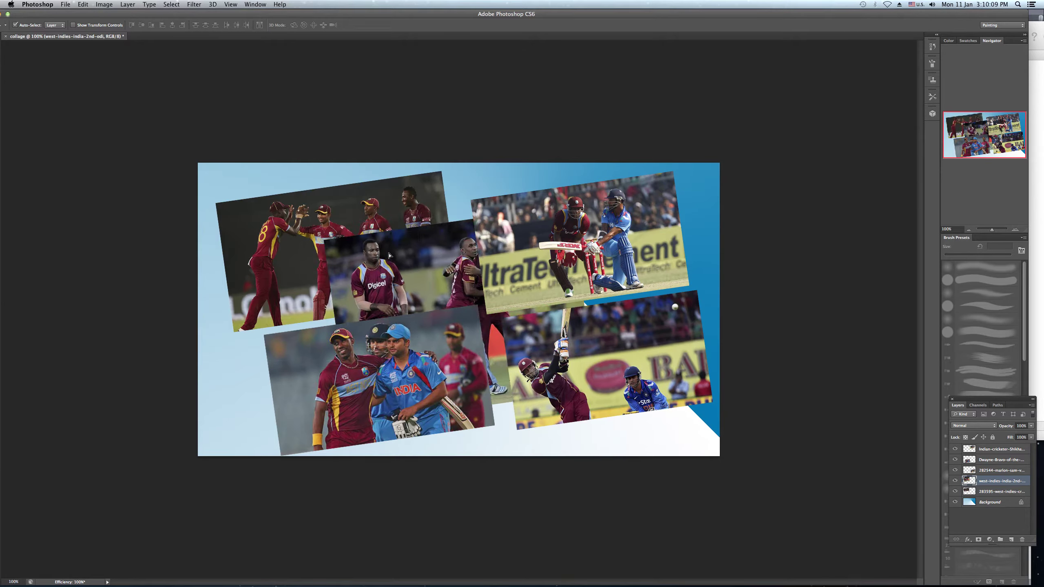
pyautogui.hotkey('ctrl', ']')
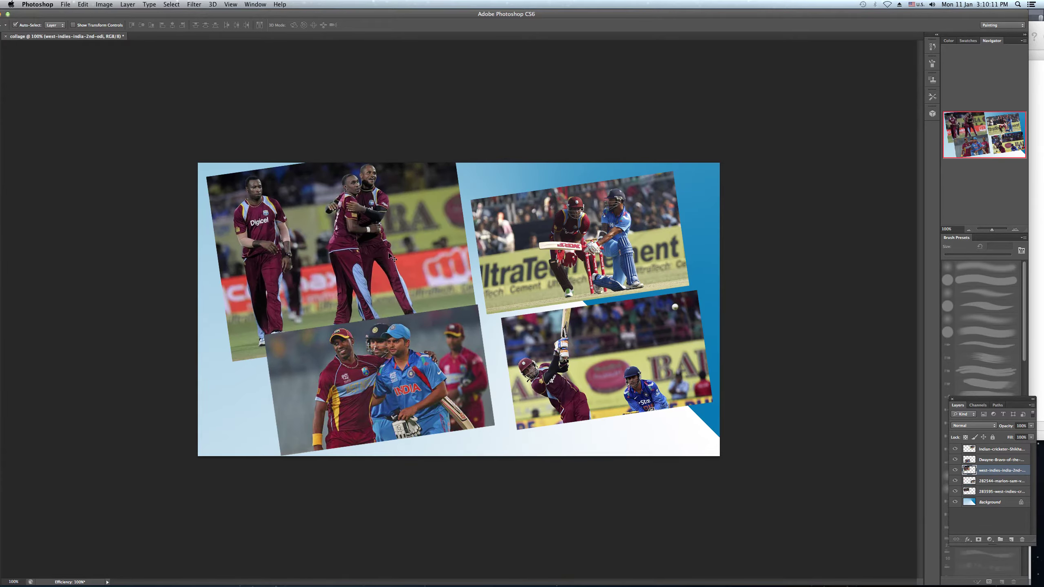
# Resize the embracing-players photo to about 77%, centre it, and bring it to the front.
pyautogui.hotkey('ctrl', 't')
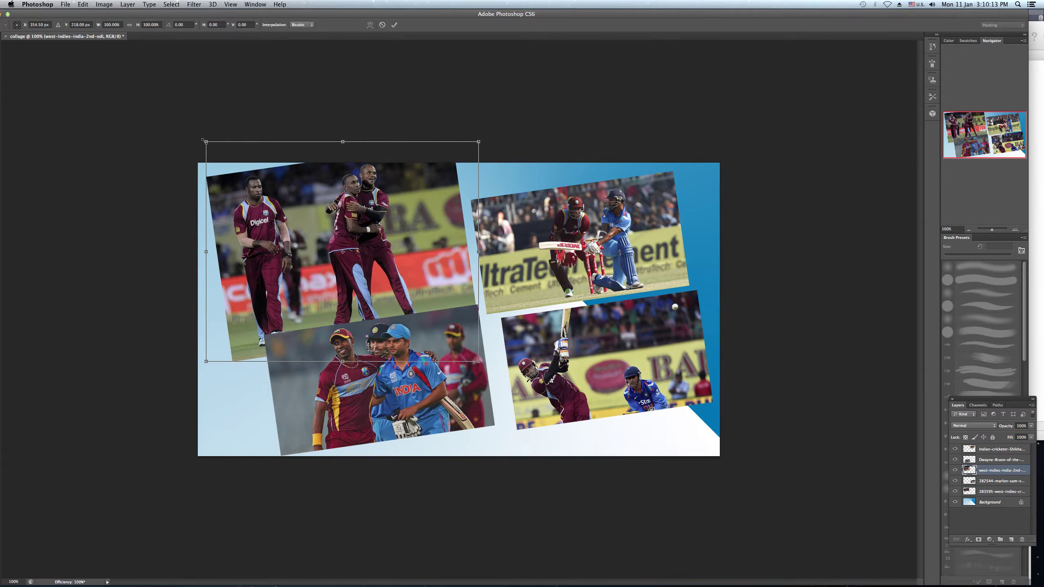
pyautogui.moveTo(206, 141); pyautogui.dragTo(230, 183)
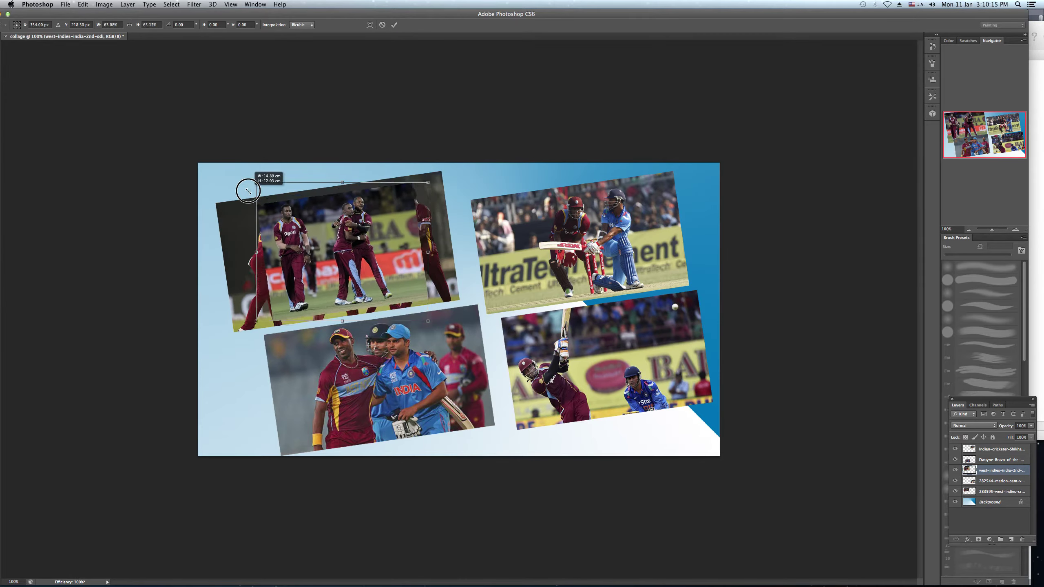
pyautogui.moveTo(231, 182); pyautogui.dragTo(226, 182)
pyautogui.press('Return')
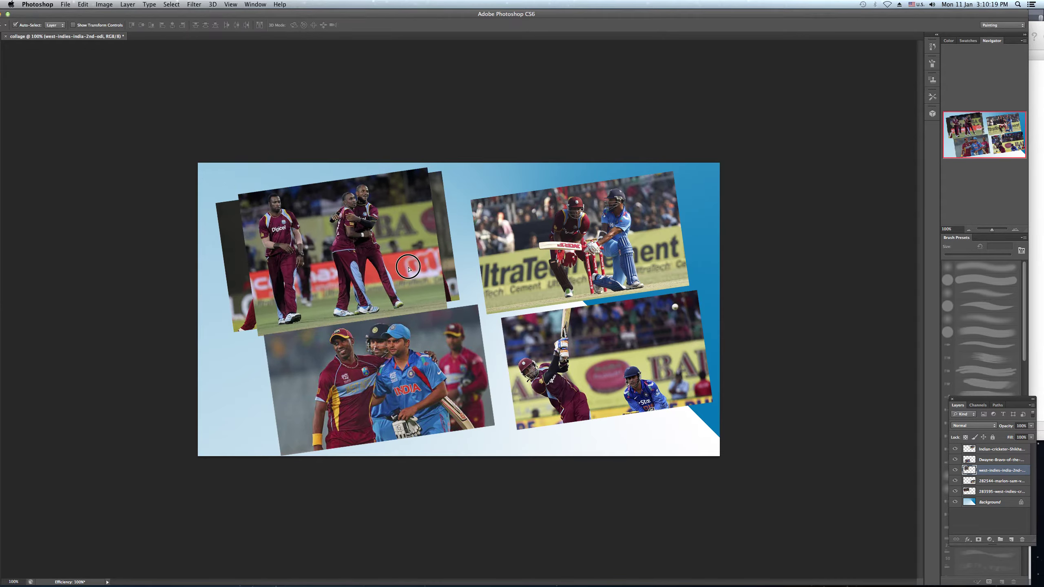
pyautogui.moveTo(419, 273); pyautogui.dragTo(482, 301)
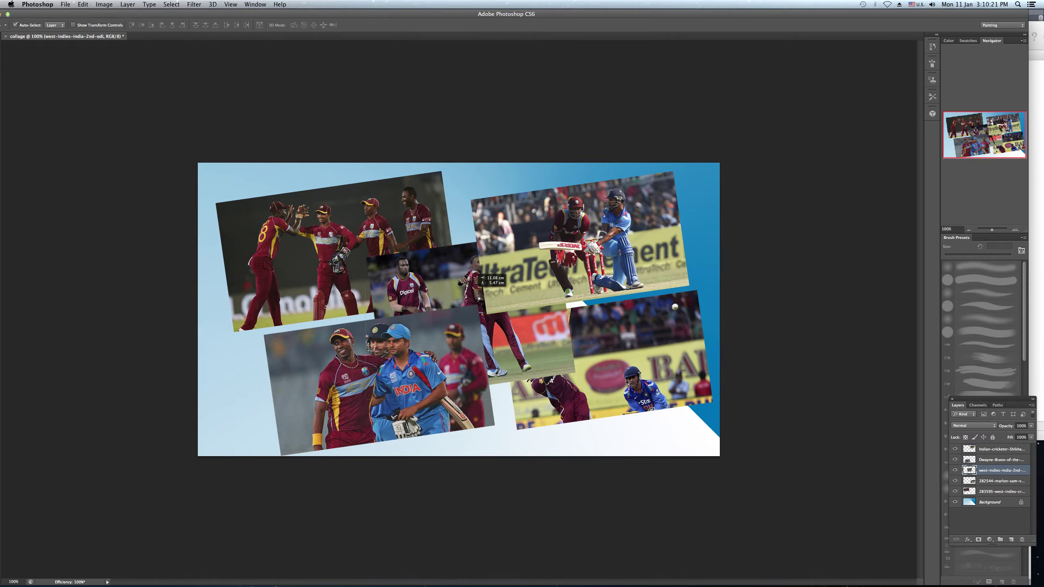
pyautogui.hotkey('ctrl', ']')
pyautogui.hotkey('ctrl', ']')
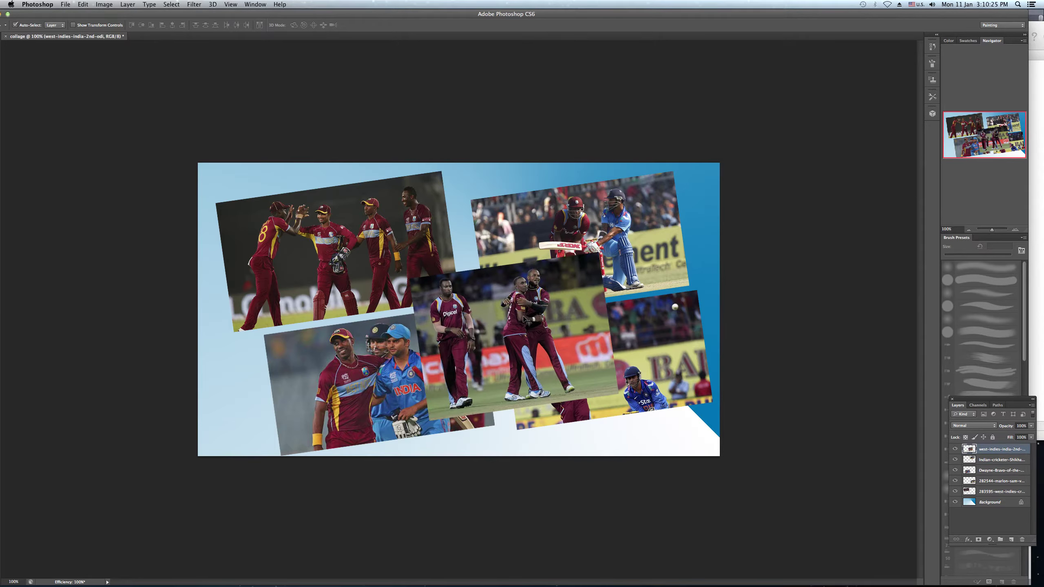
# Shift the embracing-players photo up-left and shrink it to about 69%.
pyautogui.moveTo(520, 316); pyautogui.dragTo(481, 288)
pyautogui.hotkey('ctrl', 'z')
pyautogui.hotkey('ctrl', 't')
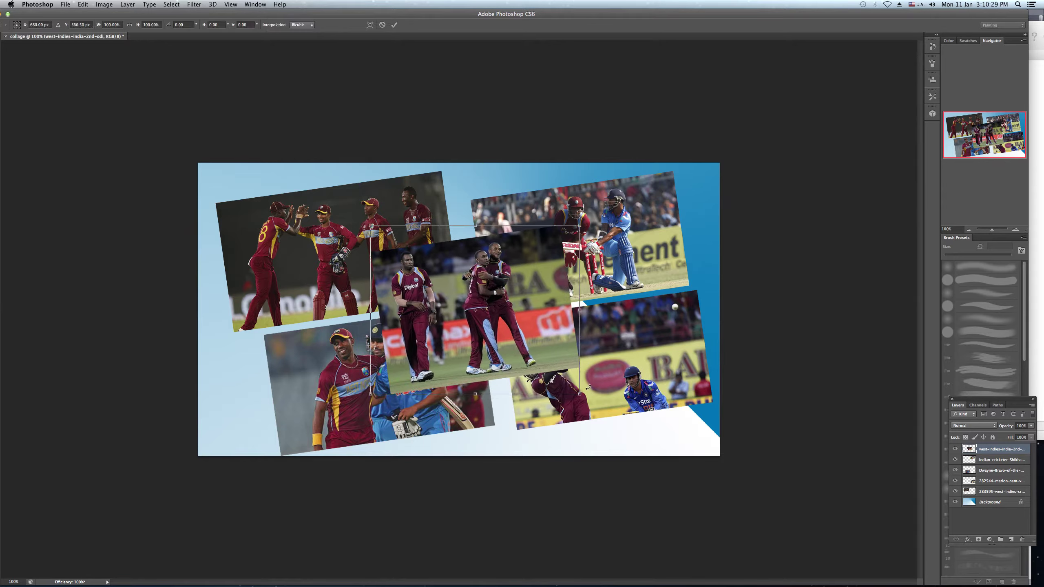
pyautogui.moveTo(580, 394); pyautogui.dragTo(532, 356)
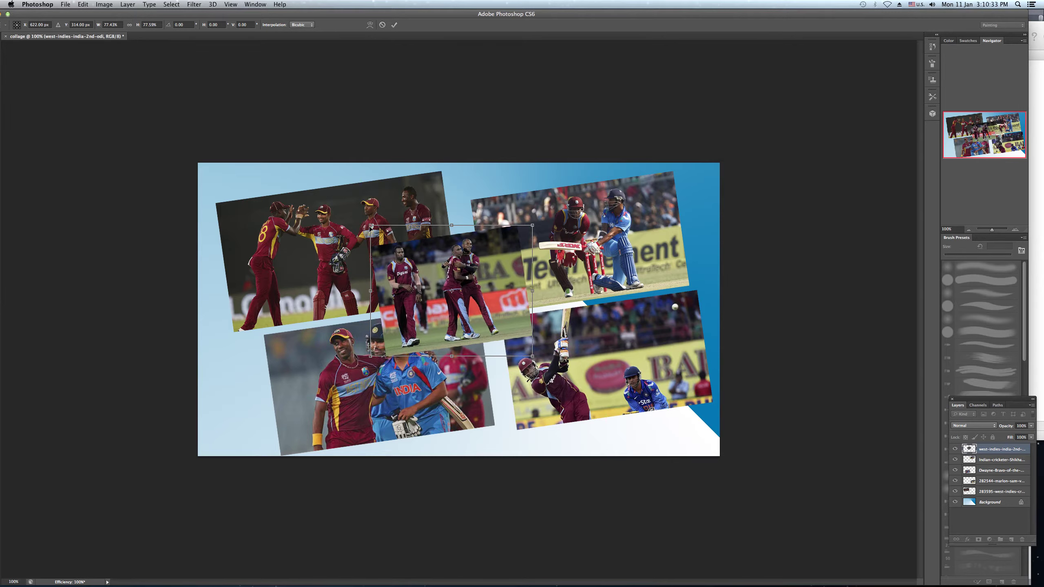
pyautogui.moveTo(371, 226); pyautogui.dragTo(390, 242)
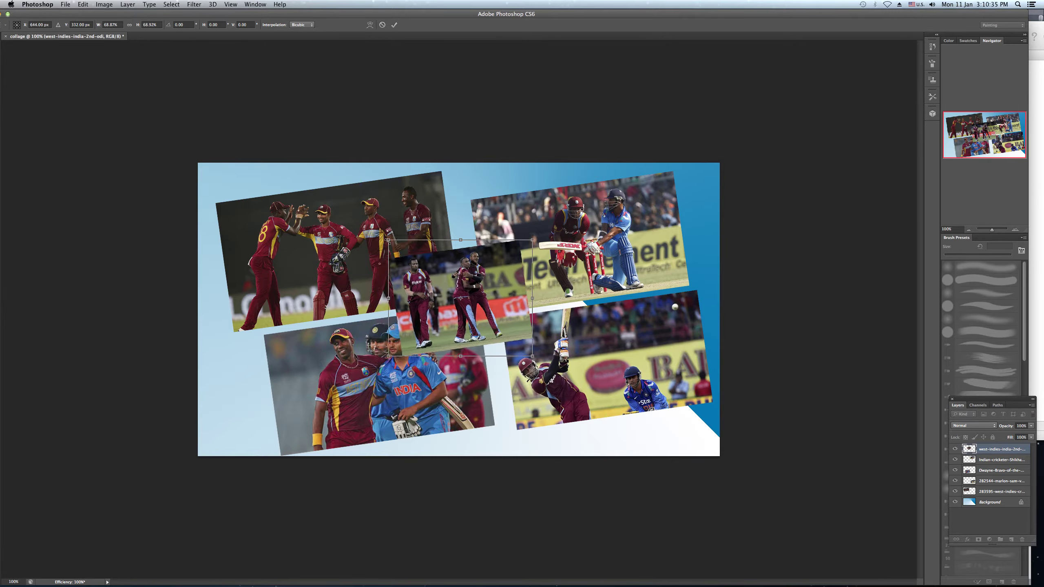
pyautogui.press('Return')
# Nudge the top-right and bottom-right batsman photos upward with Shift+Up.
pyautogui.click(563, 226)
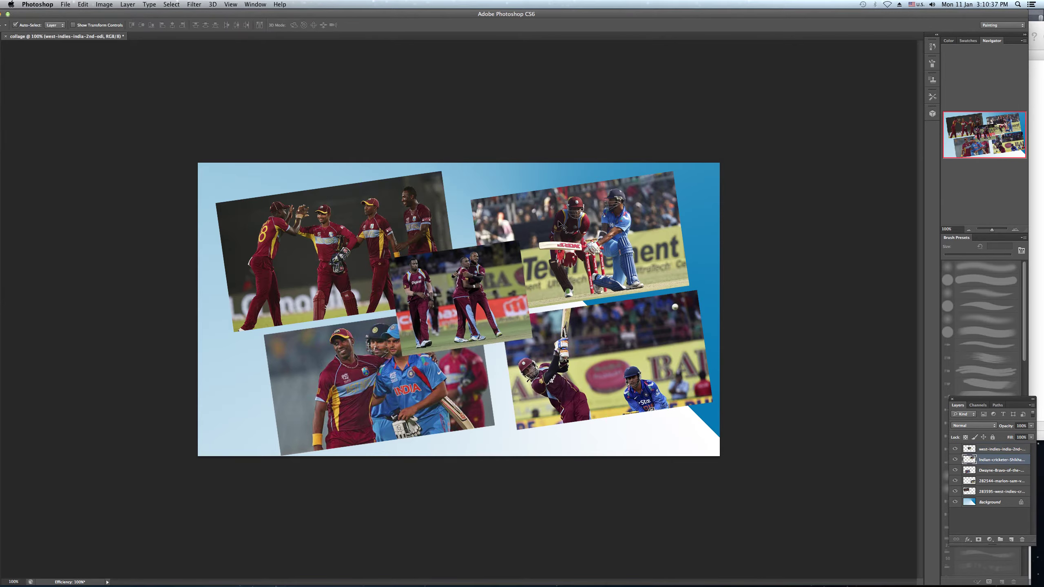
pyautogui.press('super+equal')
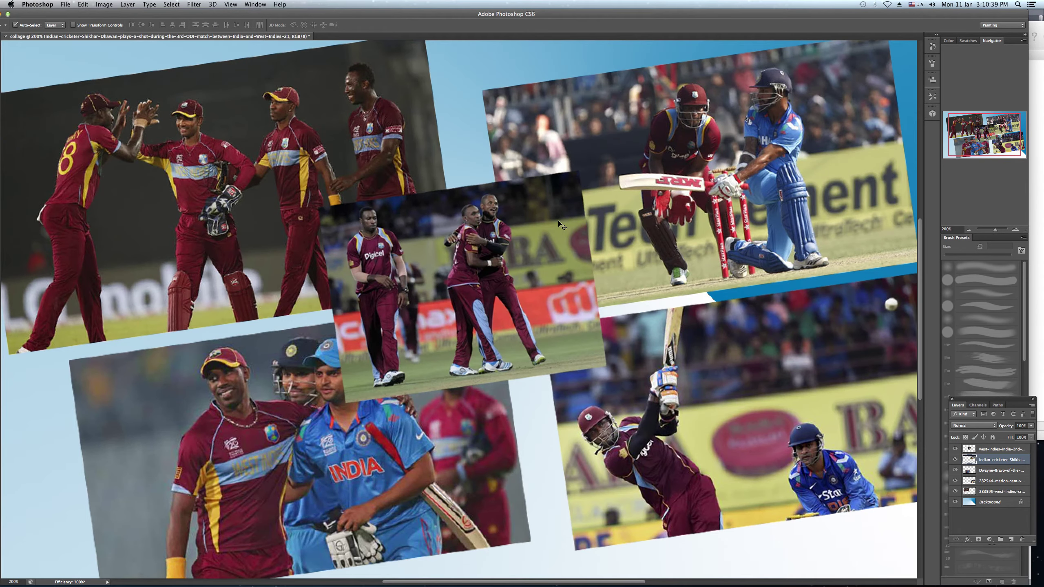
pyautogui.hotkey('shift', 'Up')
pyautogui.hotkey('shift', 'Up')
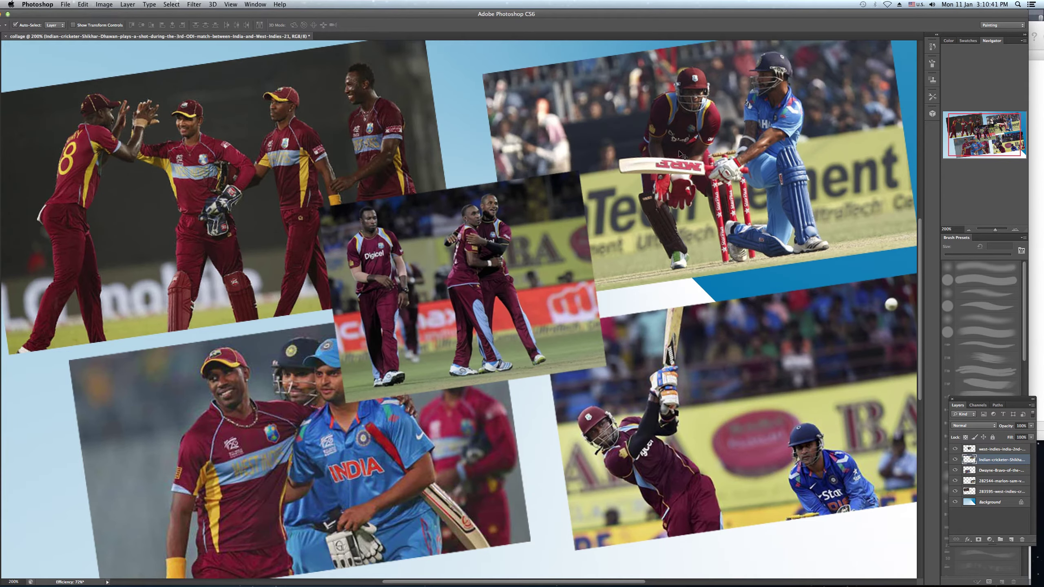
pyautogui.hotkey('shift', 'Up')
pyautogui.click(720, 383)
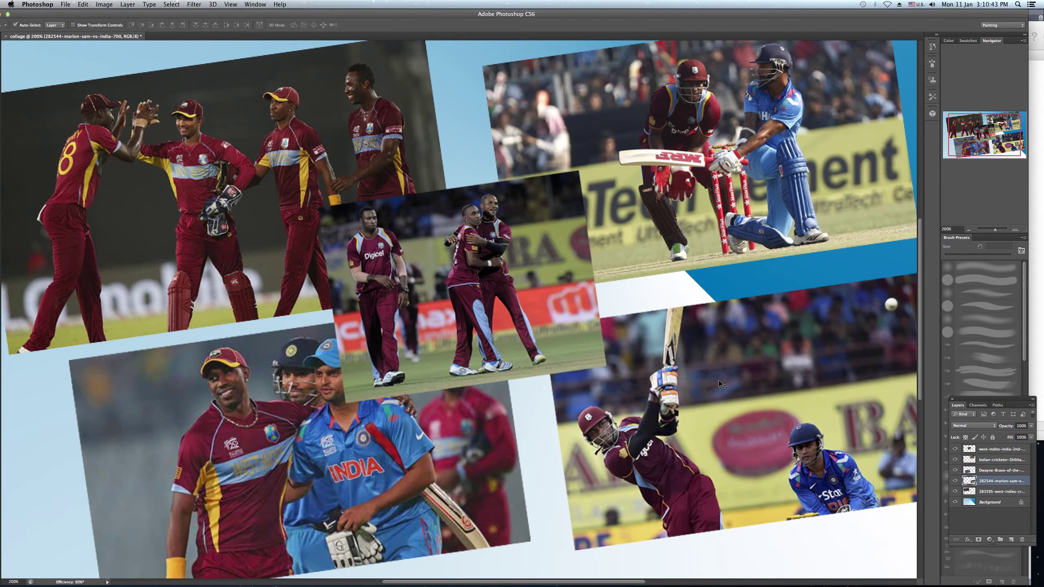
pyautogui.hotkey('shift', 'Up')
pyautogui.hotkey('shift', 'Up')
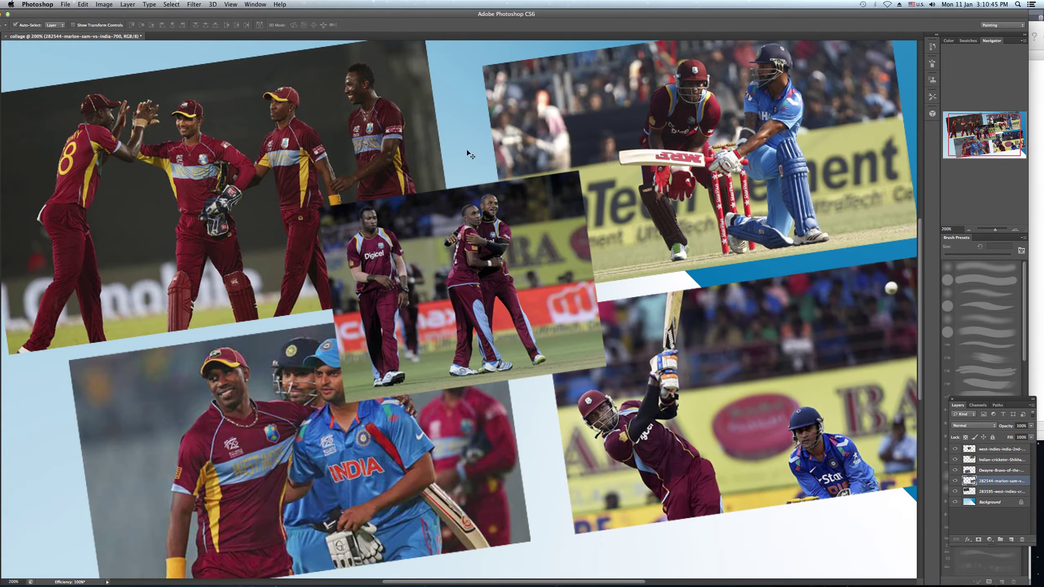
pyautogui.hotkey('ctrl', '-')
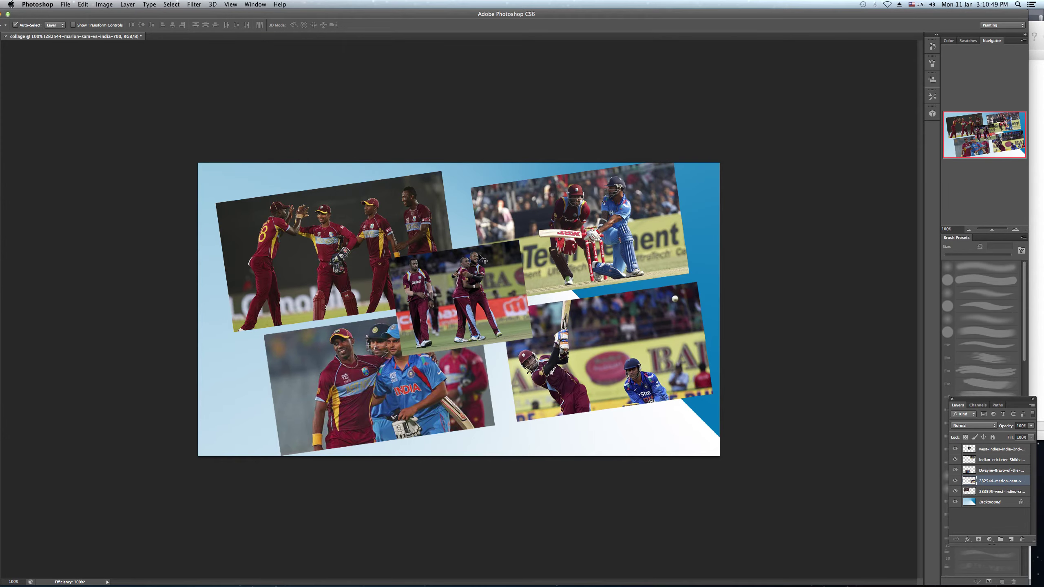
pyautogui.click(976, 557)
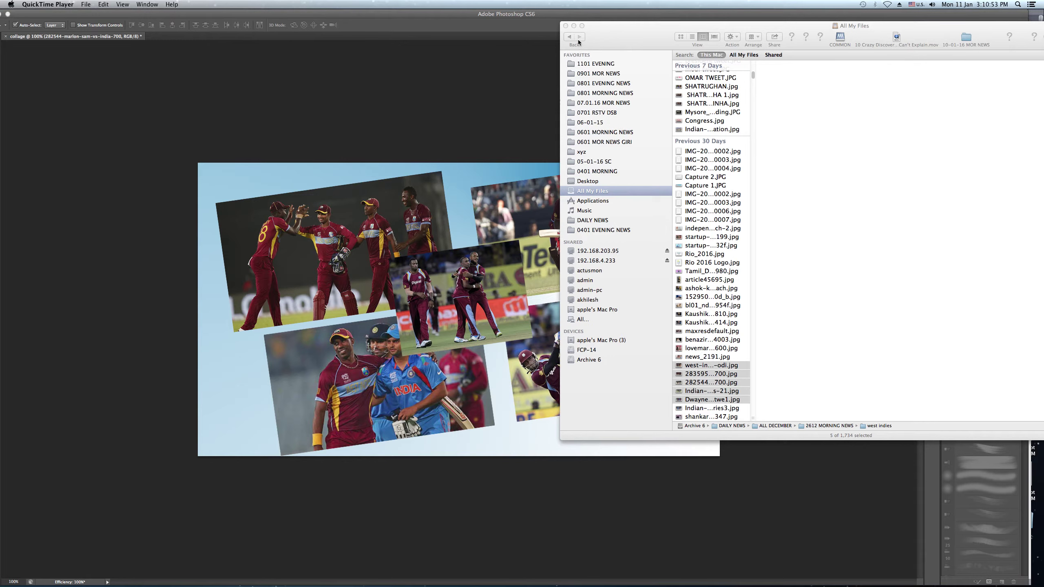
pyautogui.click(565, 26)
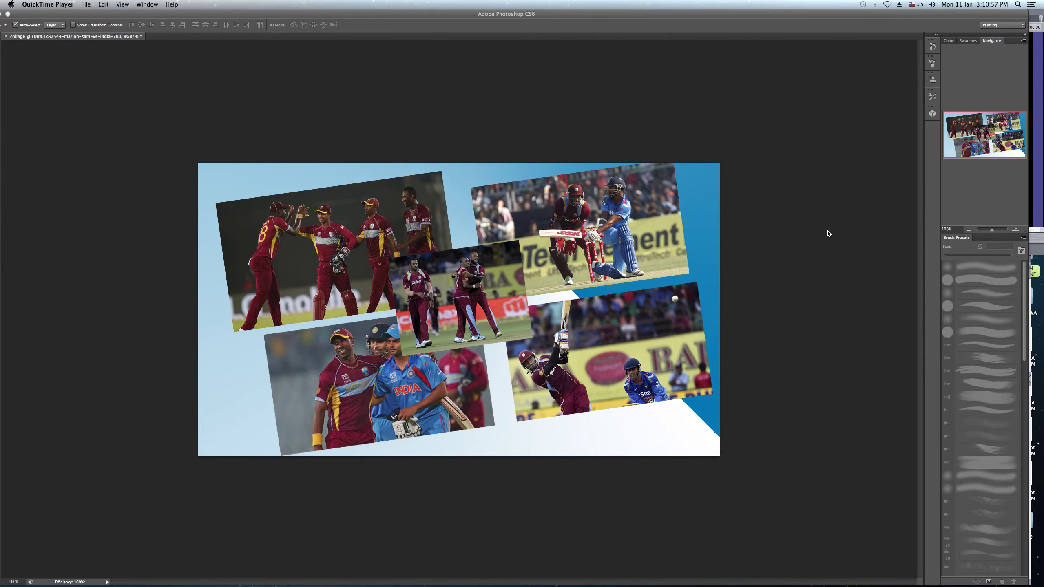
pyautogui.click(766, 250)
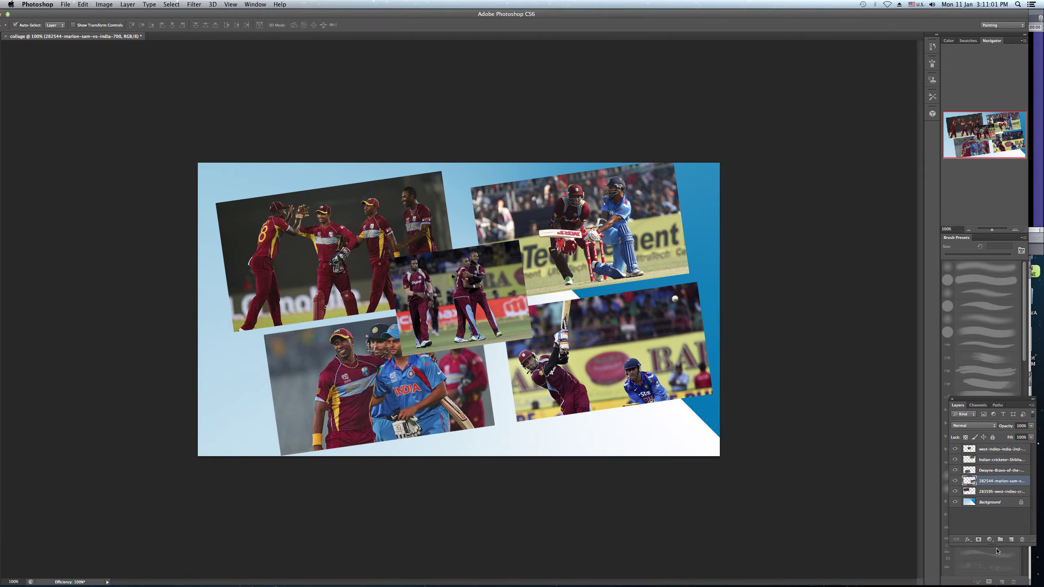
# Add a Gradient Fill layer over the collage from the fill and adjustment layer menu.
pyautogui.click(972, 541)
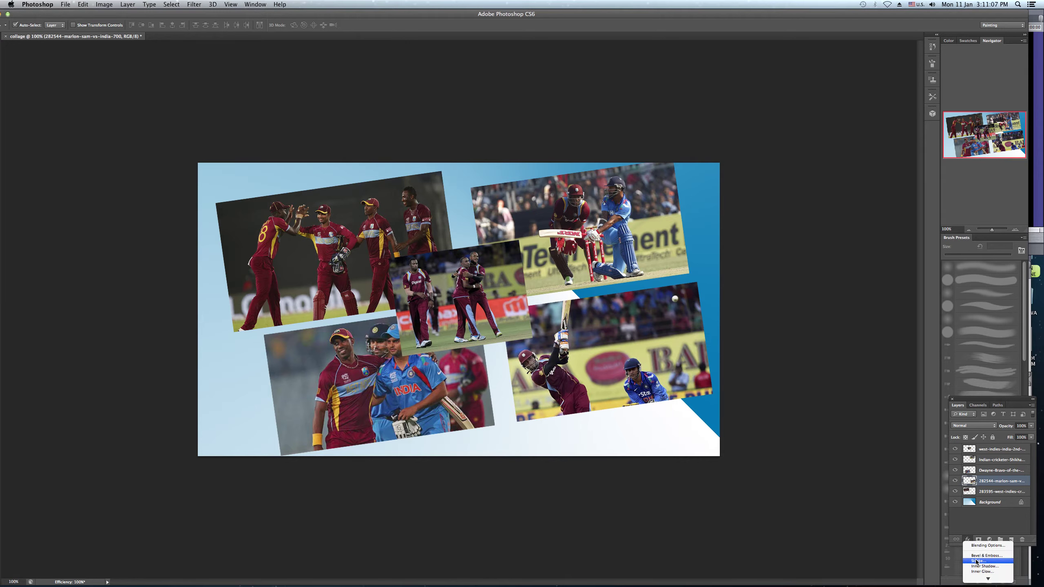
pyautogui.press('Escape')
pyautogui.click(991, 541)
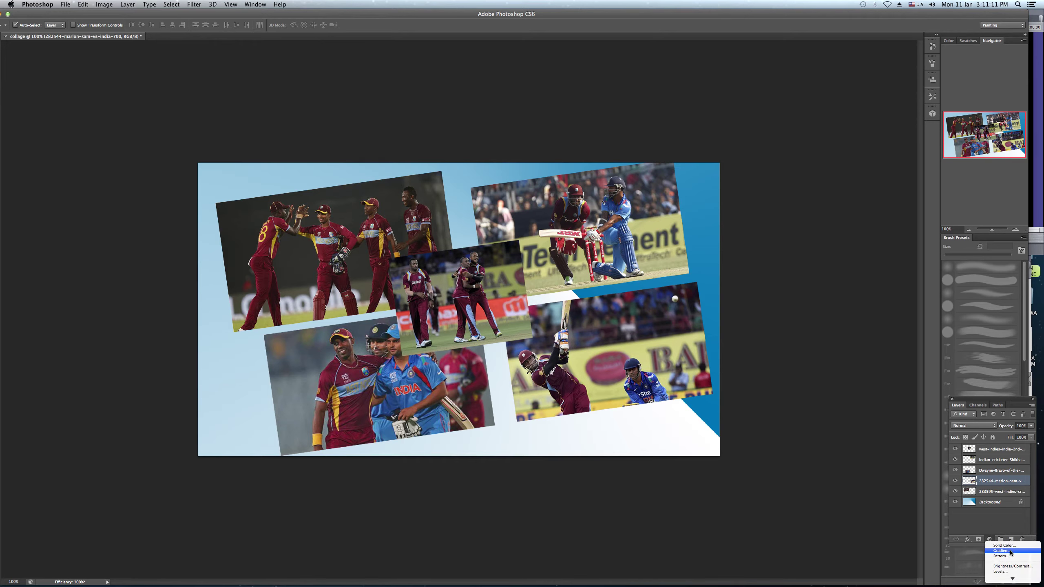
pyautogui.click(1042, 553)
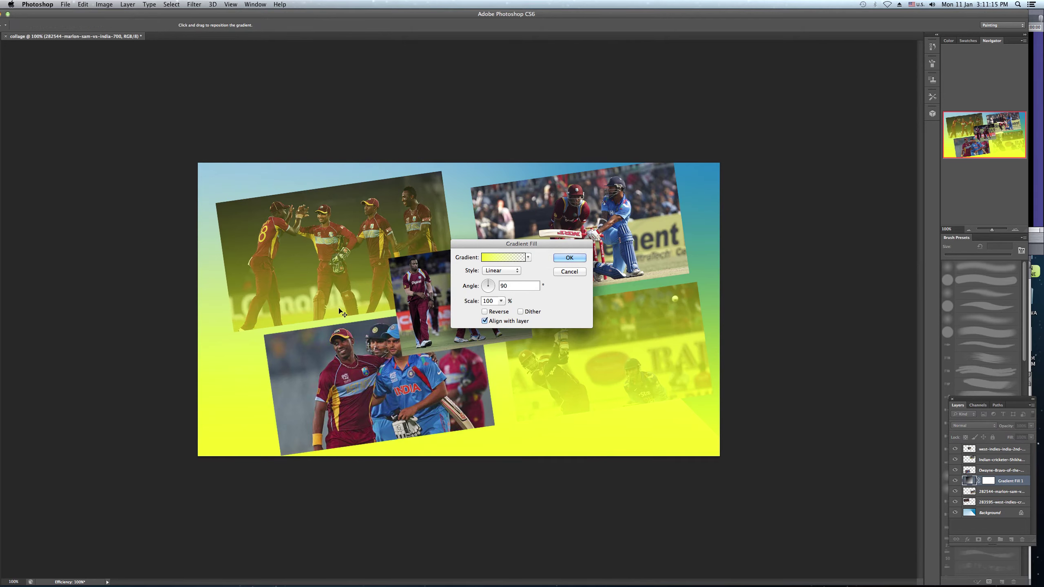
# Apply the yellow-to-transparent gradient preset to the fill layer.
pyautogui.click(528, 258)
pyautogui.click(481, 275)
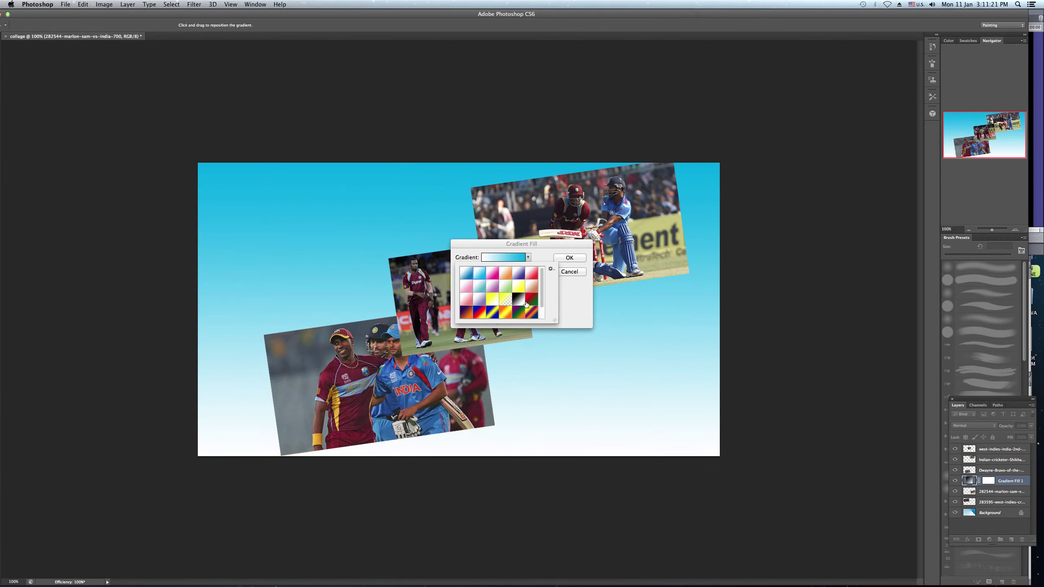
pyautogui.click(510, 301)
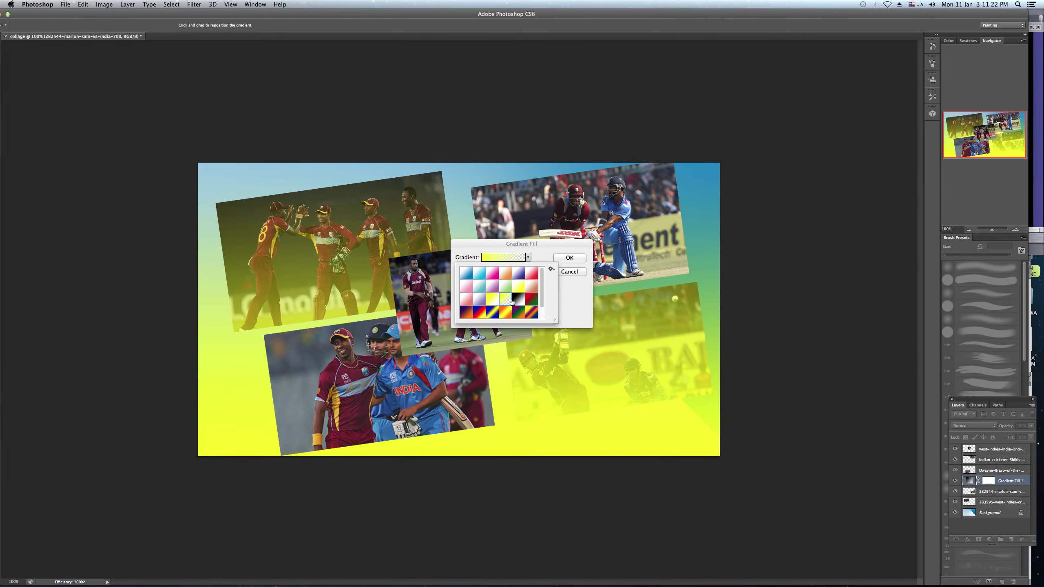
pyautogui.click(570, 259)
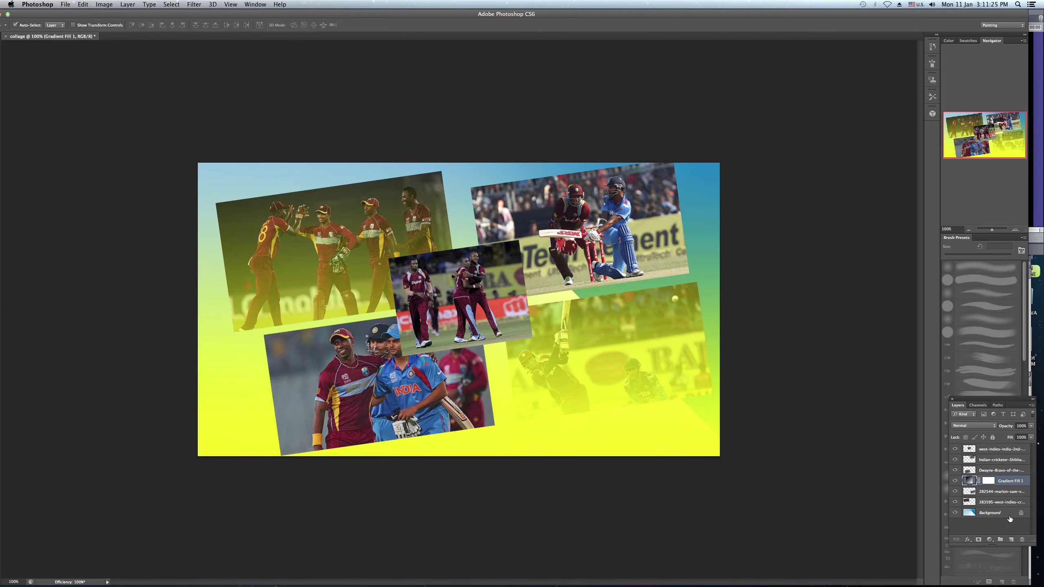
# Raise Gradient Fill 1 to the top of the layer stack and reopen its settings.
pyautogui.hotkey('ctrl', ']')
pyautogui.hotkey('ctrl', ']')
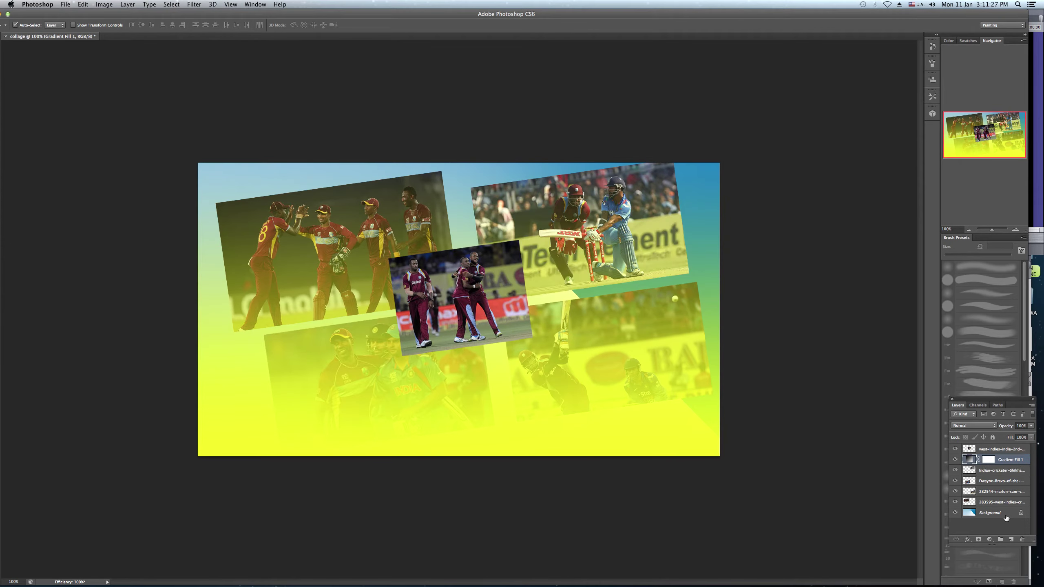
pyautogui.hotkey('ctrl', ']')
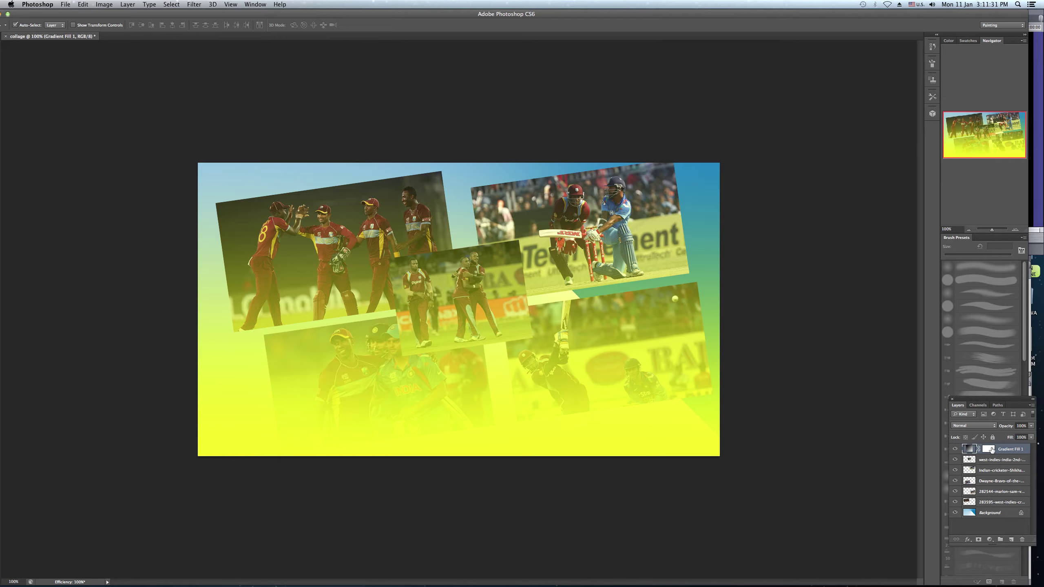
pyautogui.doubleClick(973, 451)
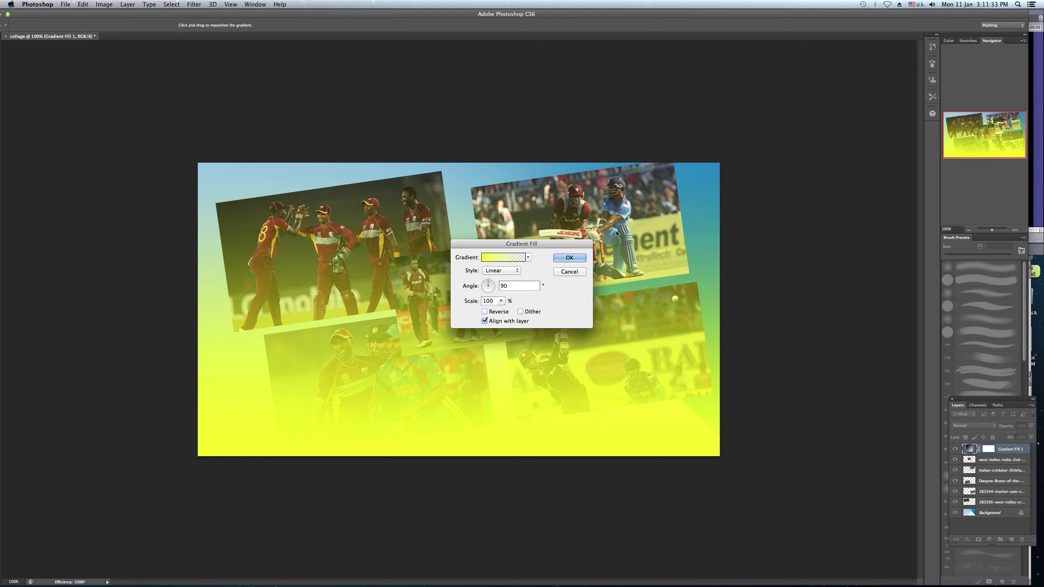
# Tilt the gradient angle to 33.69° and enlarge the gradient scale.
pyautogui.moveTo(488, 282); pyautogui.dragTo(493, 288)
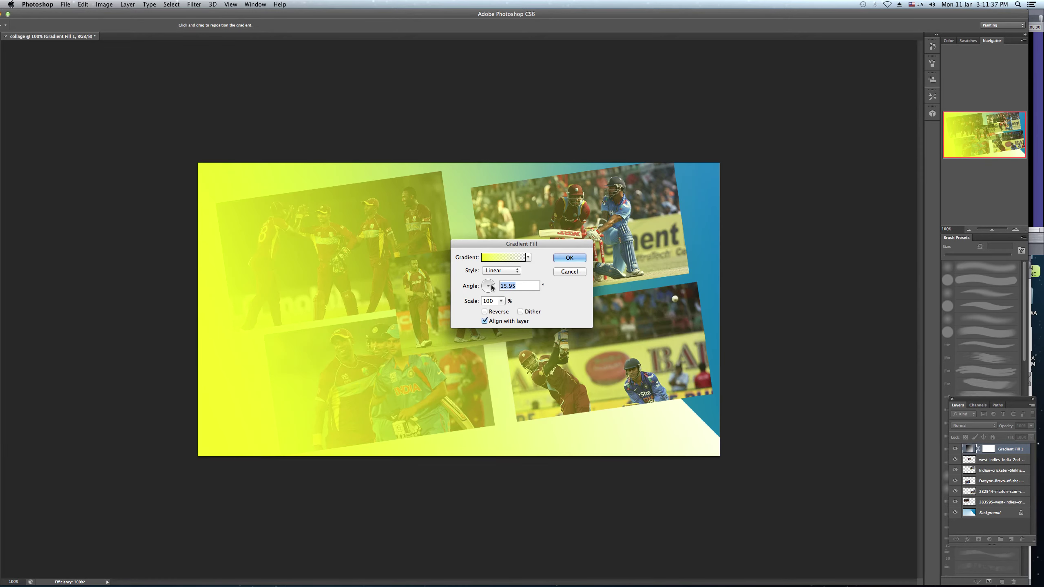
pyautogui.moveTo(492, 288); pyautogui.dragTo(502, 313)
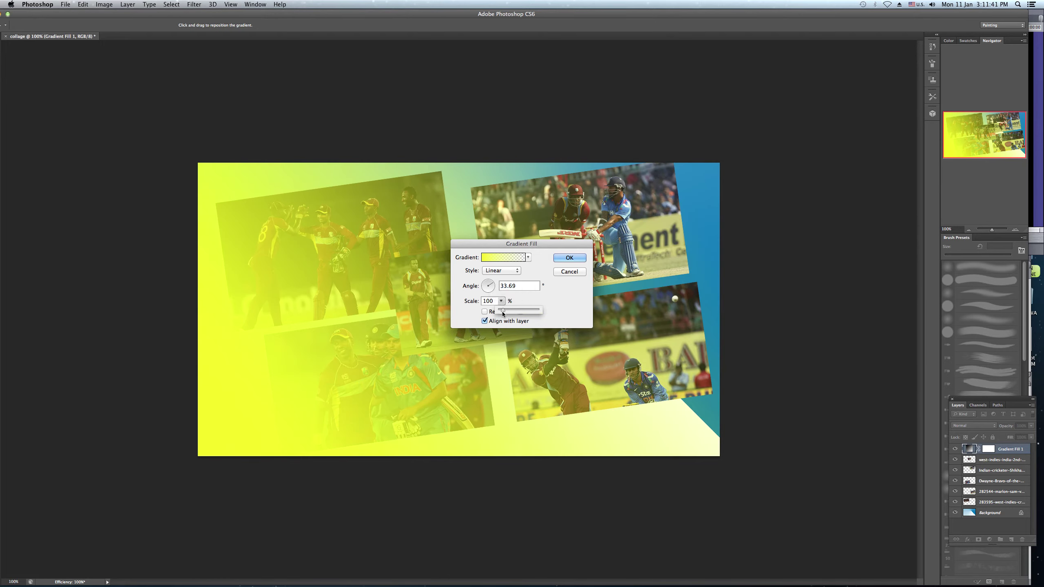
pyautogui.moveTo(500, 313); pyautogui.dragTo(499, 313)
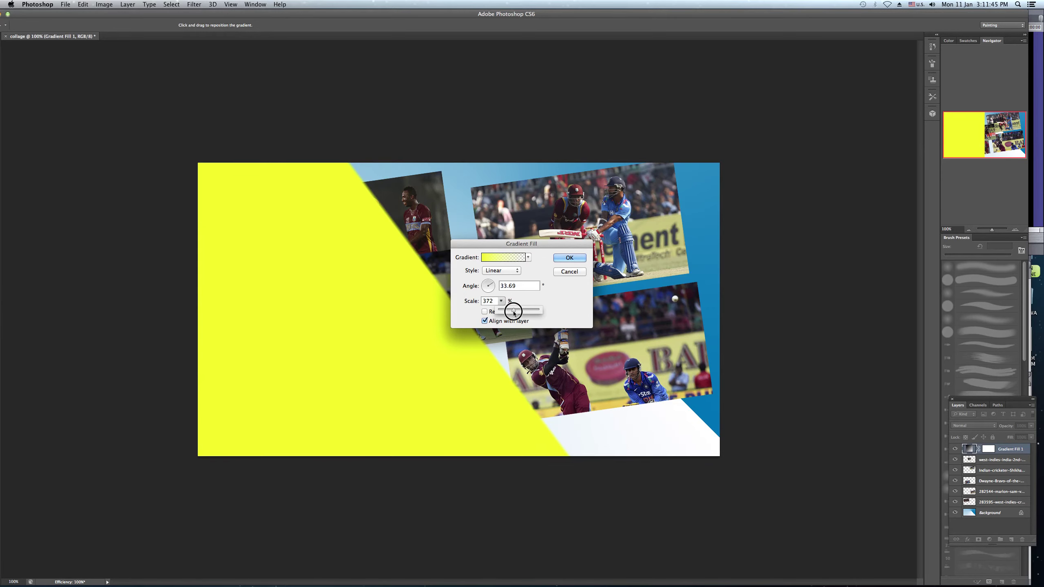
pyautogui.moveTo(499, 313); pyautogui.dragTo(514, 313)
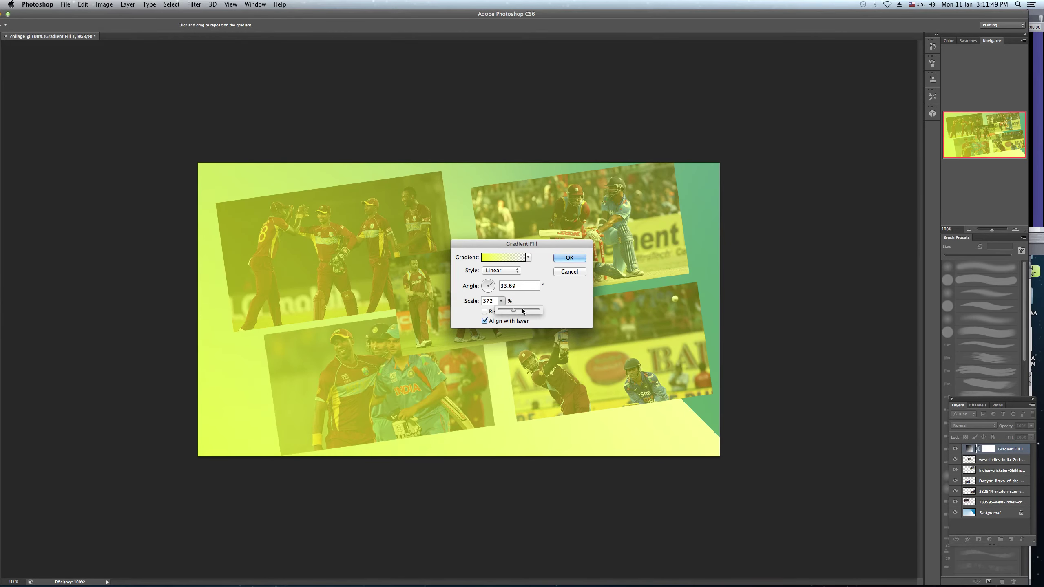
# Reselect the yellow-to-transparent preset and confirm the updated gradient fill.
pyautogui.click(528, 257)
pyautogui.click(492, 299)
pyautogui.click(506, 301)
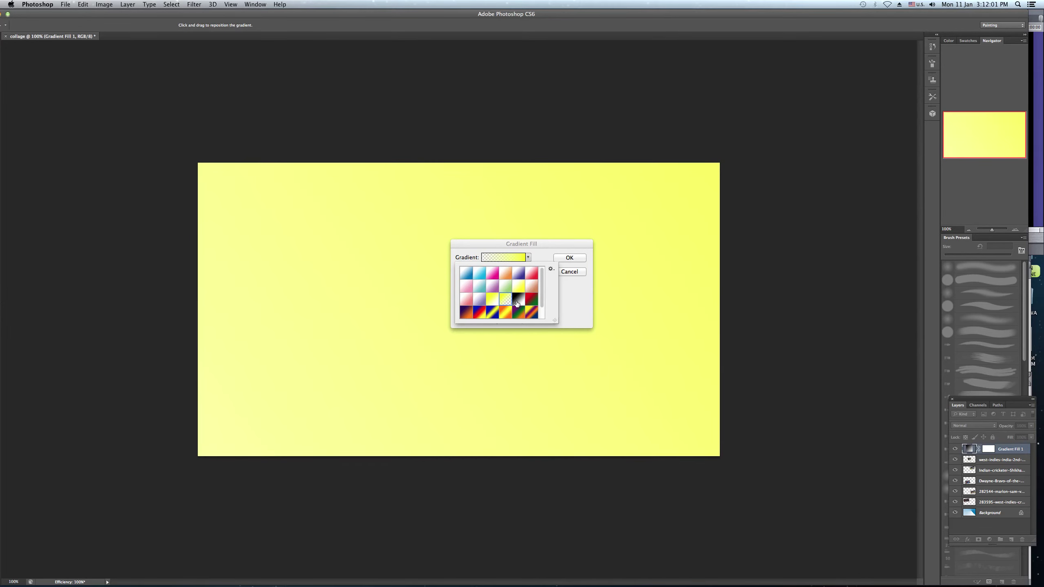
pyautogui.click(577, 259)
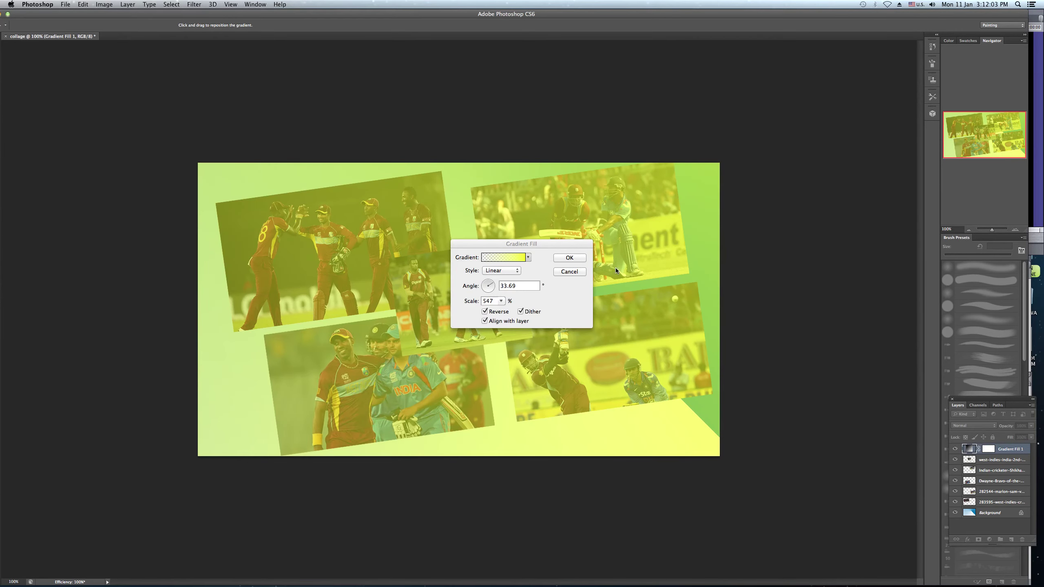
pyautogui.click(574, 259)
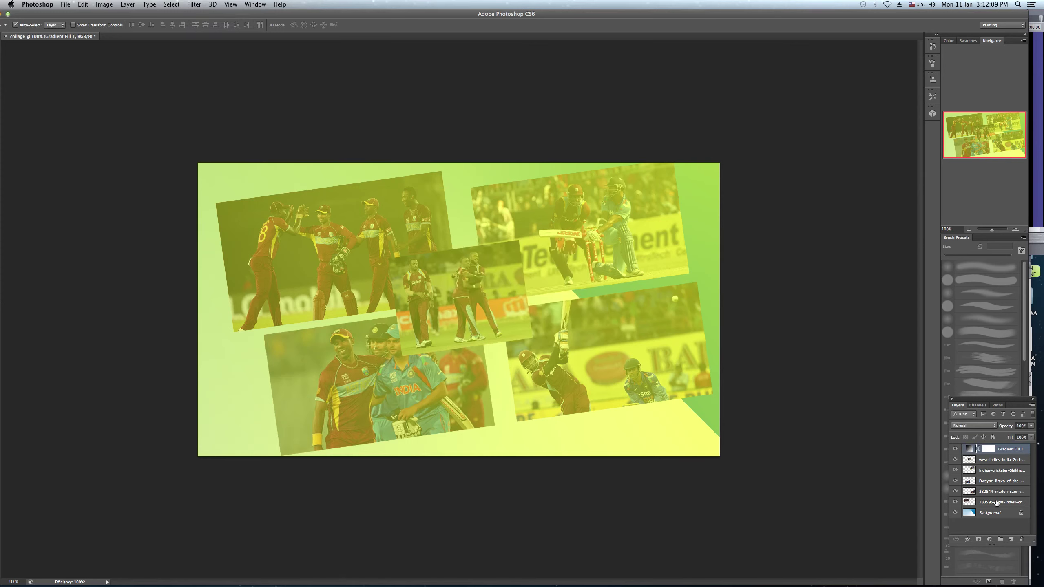
pyautogui.doubleClick(987, 452)
# Change the Gradient Fill 1 style from linear to Radial.
pyautogui.click(975, 451)
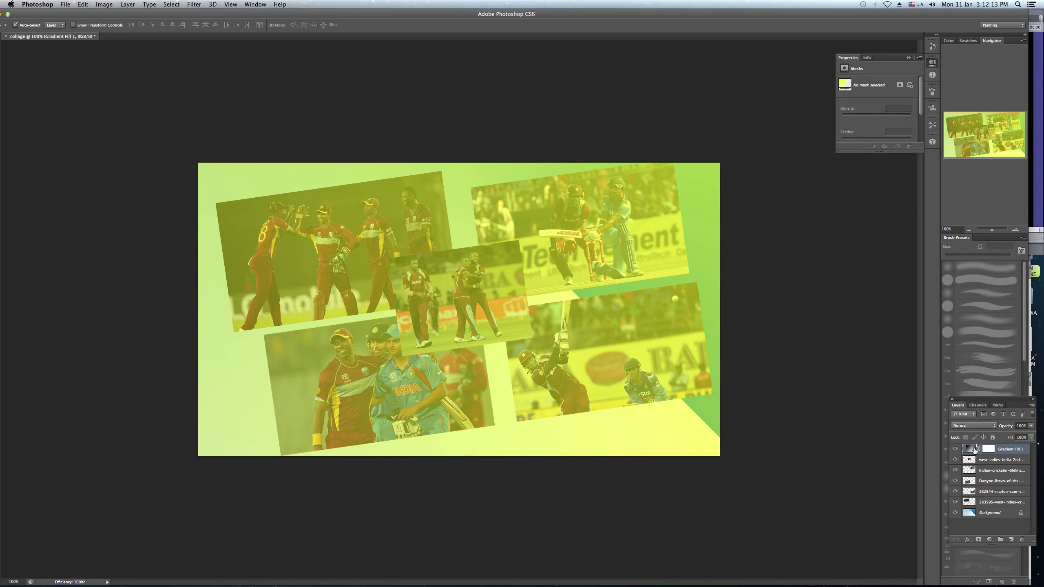
pyautogui.doubleClick(975, 451)
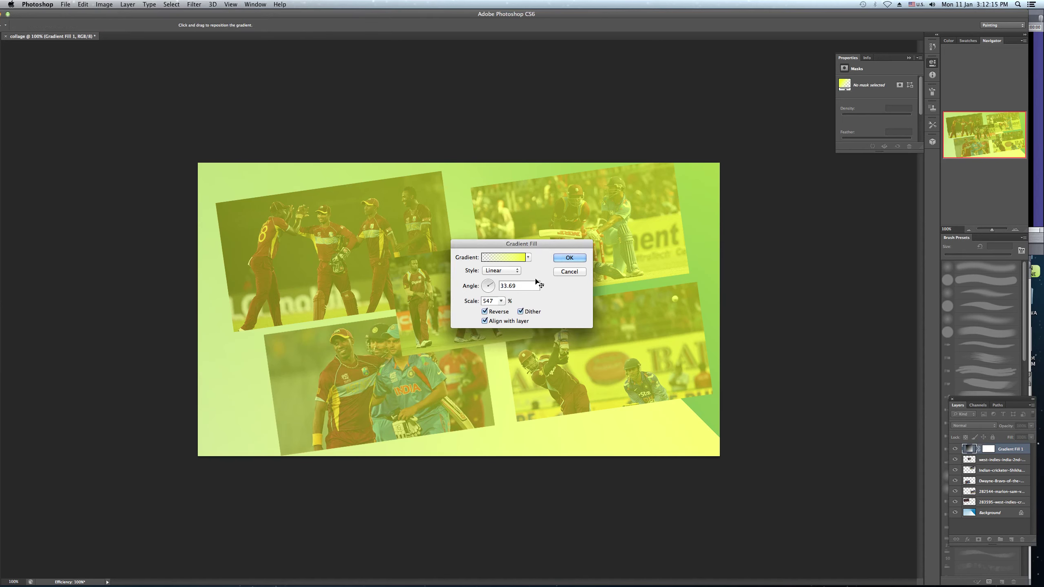
pyautogui.click(512, 271)
pyautogui.click(497, 278)
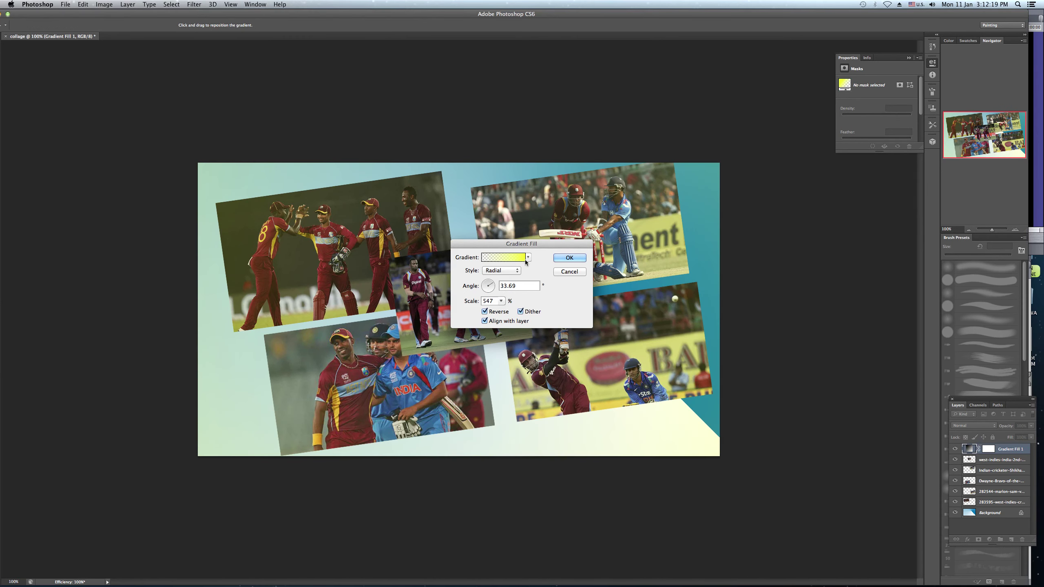
# Move the Gradient Fill dialog off the photos and zoom the collage to 200%.
pyautogui.moveTo(519, 244); pyautogui.dragTo(736, 193)
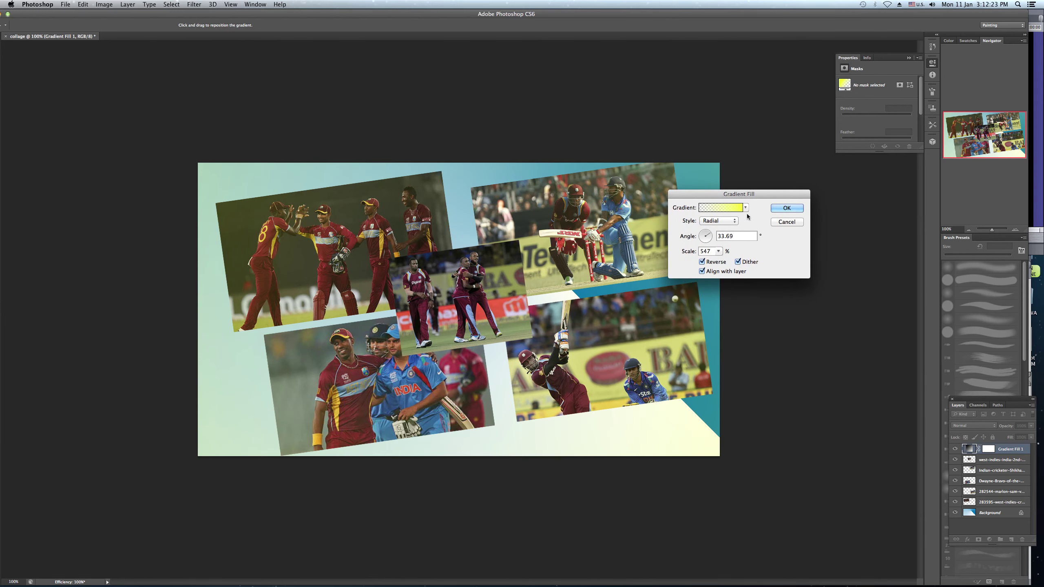
pyautogui.moveTo(745, 196); pyautogui.dragTo(807, 295)
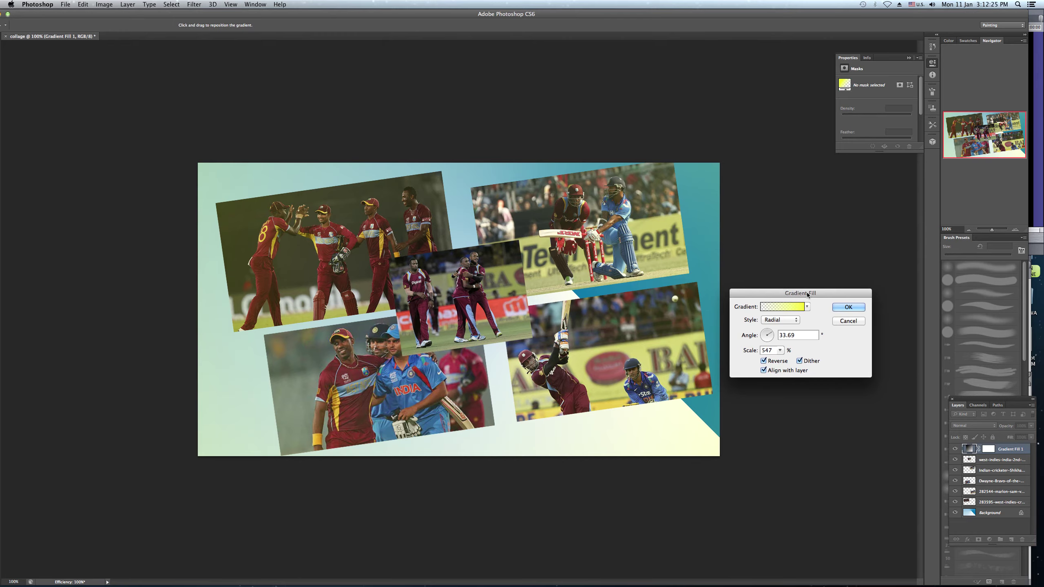
pyautogui.hotkey('ctrl', '+')
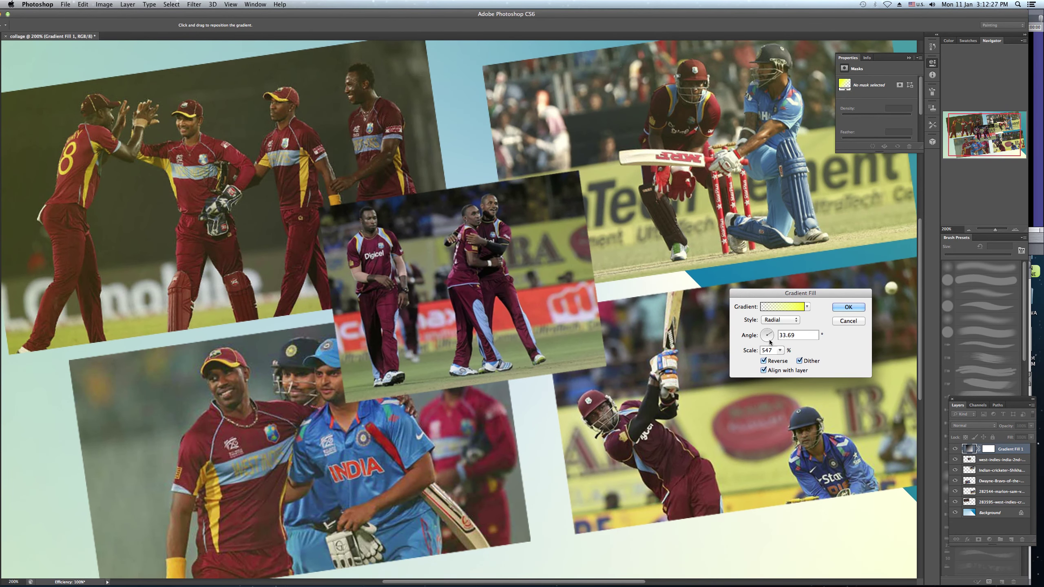
pyautogui.click(780, 352)
# Shrink the radial gradient scale to 114%, commit the fill, and zoom back to 100%.
pyautogui.moveTo(780, 352); pyautogui.dragTo(777, 361)
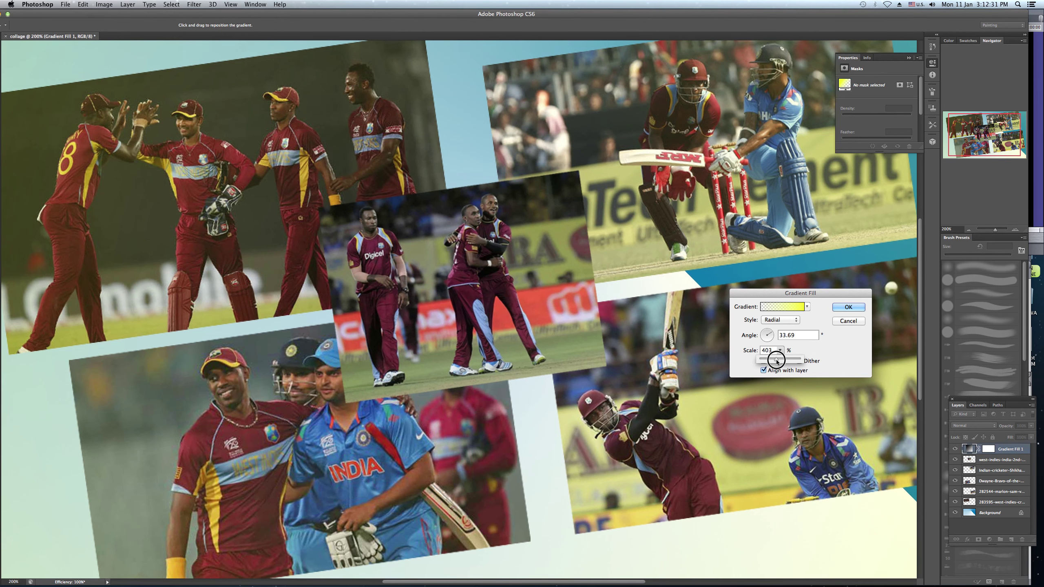
pyautogui.moveTo(776, 360); pyautogui.dragTo(765, 362)
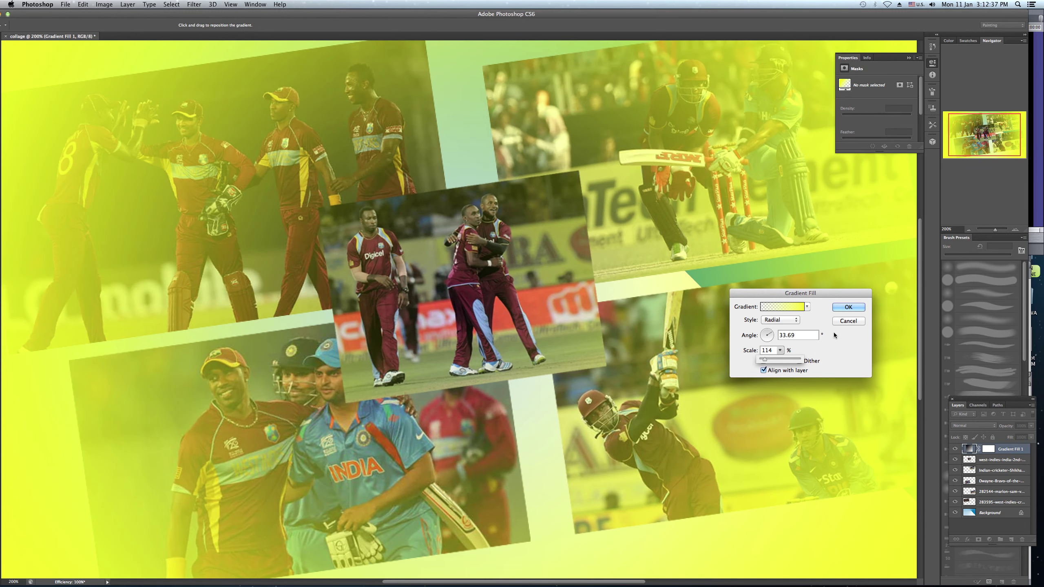
pyautogui.click(848, 307)
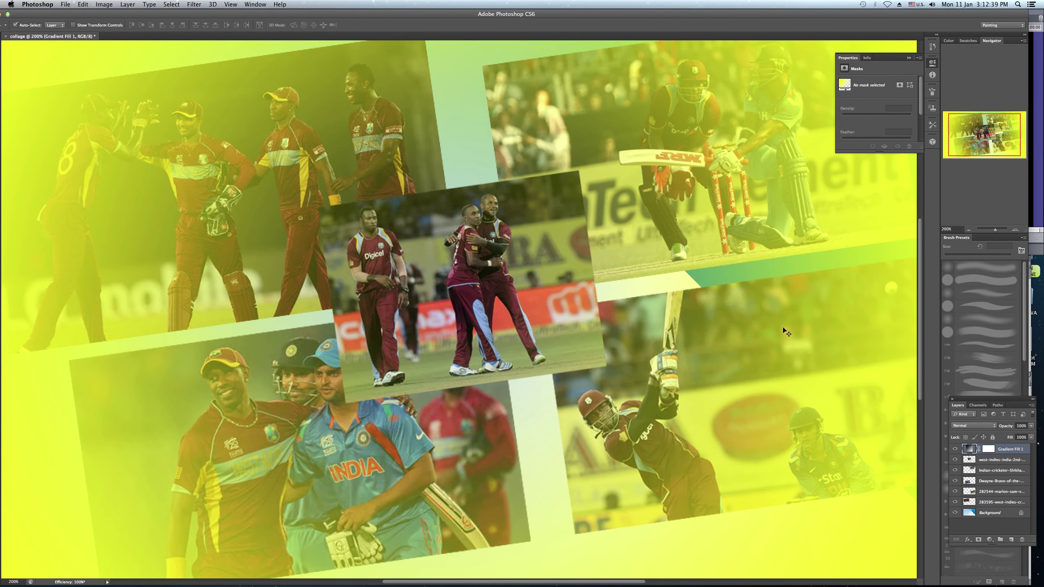
pyautogui.hotkey('ctrl', '-')
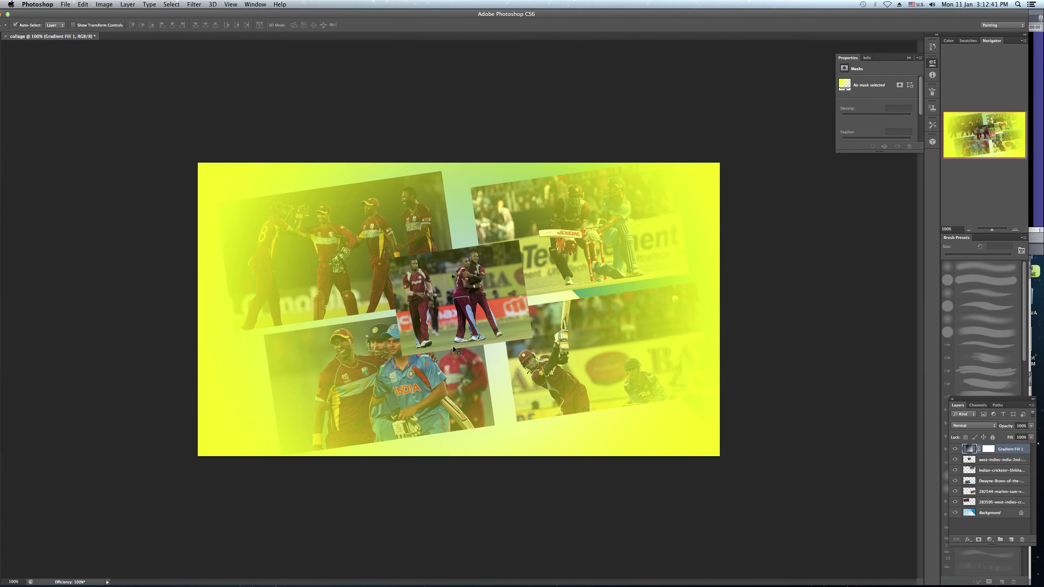